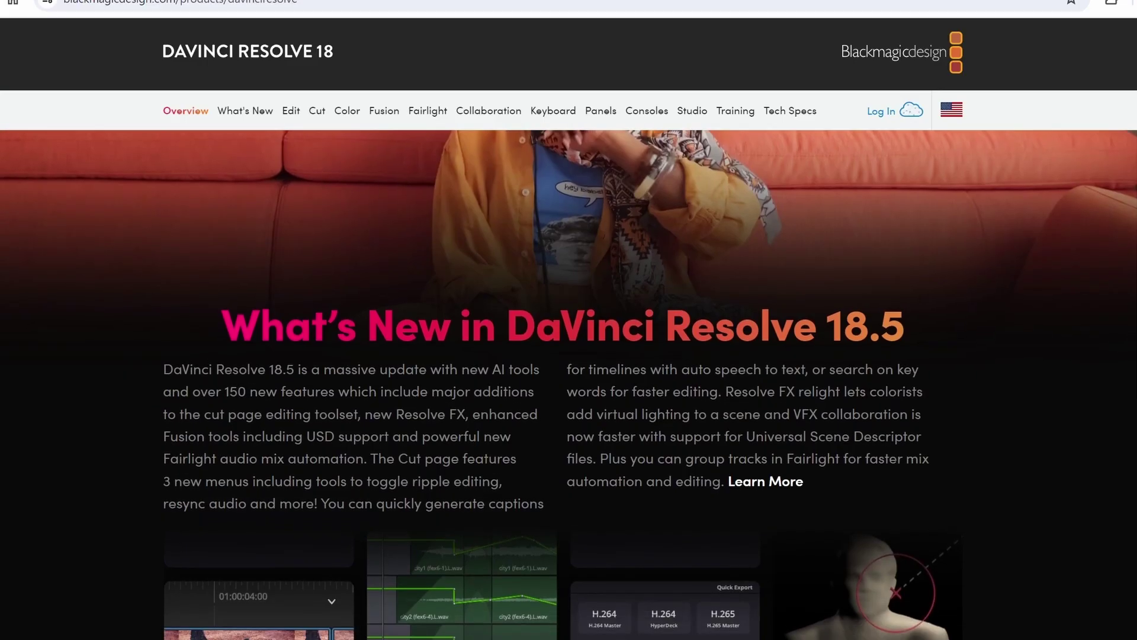
{"action": "scroll", "coordinate": [569, 355], "scroll_direction": "down", "scroll_amount": 1}
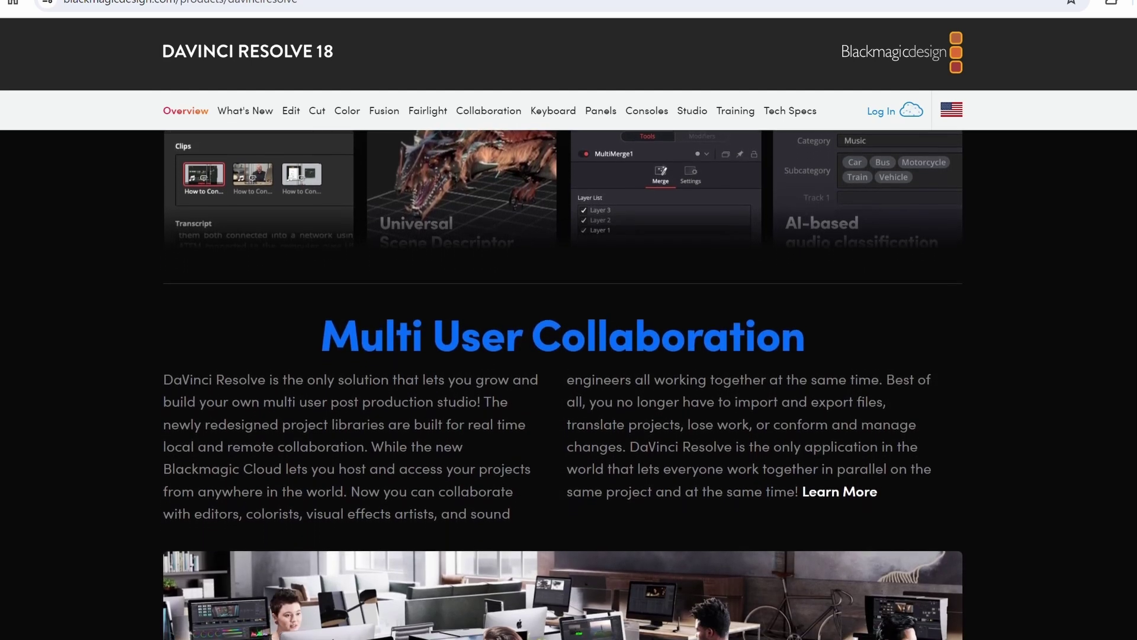
Step: Scroll the DaVinci Resolve 18 page past Download and Two Great Versions to Cut and Color
{"action": "scroll", "coordinate": [569, 385], "scroll_direction": "down", "scroll_amount": 5}
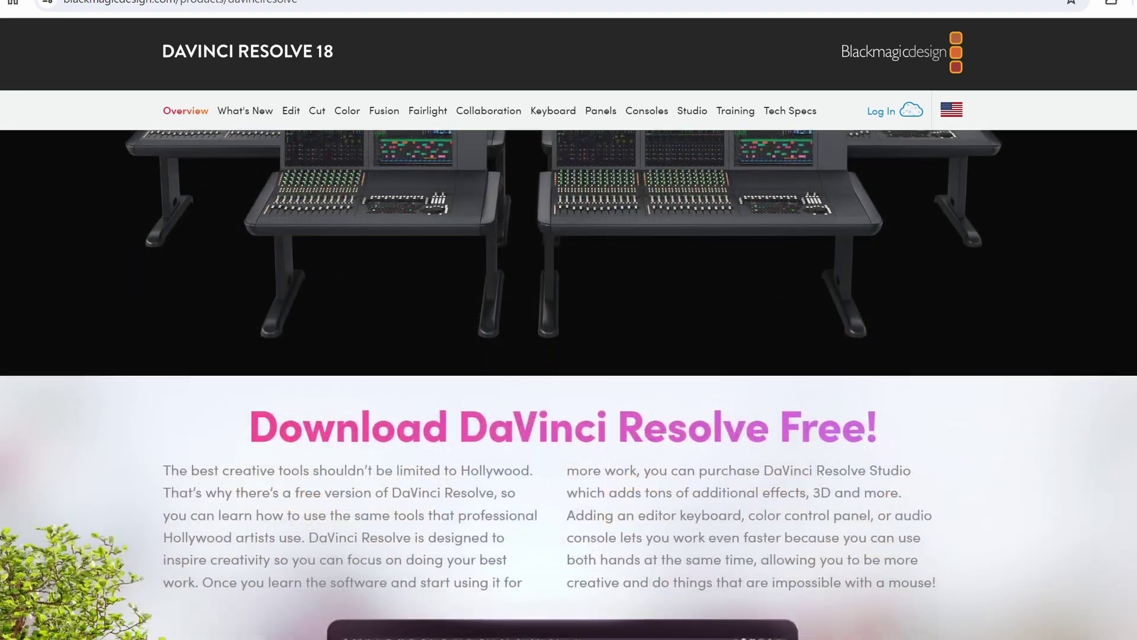
{"action": "scroll", "coordinate": [568, 385], "scroll_direction": "down", "scroll_amount": 5}
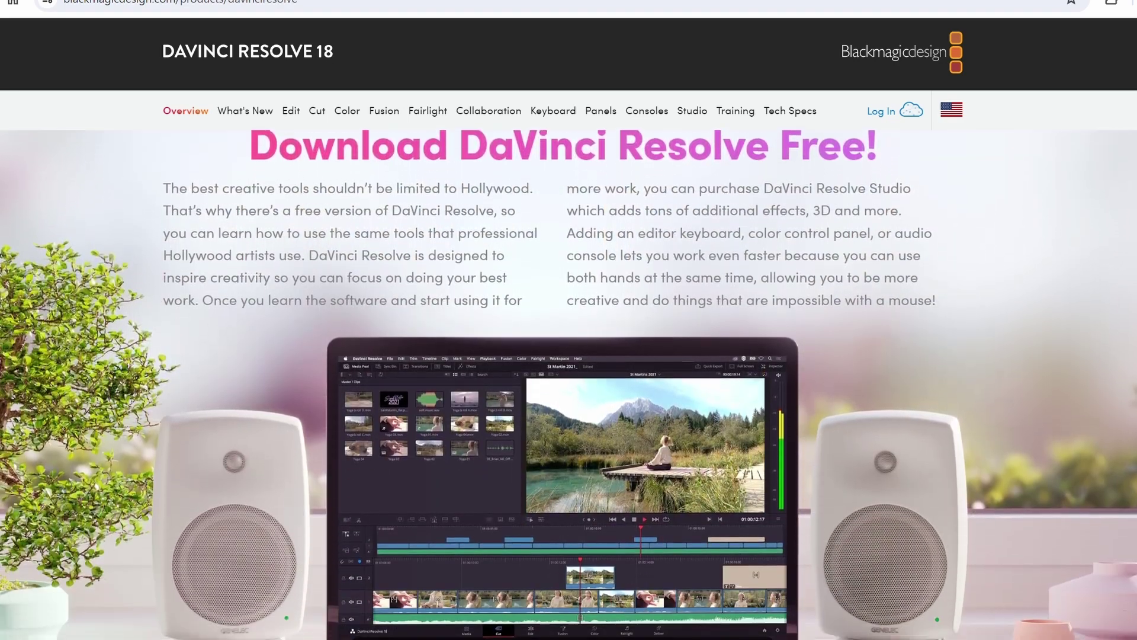
{"action": "scroll", "coordinate": [568, 385], "scroll_direction": "down", "scroll_amount": 5}
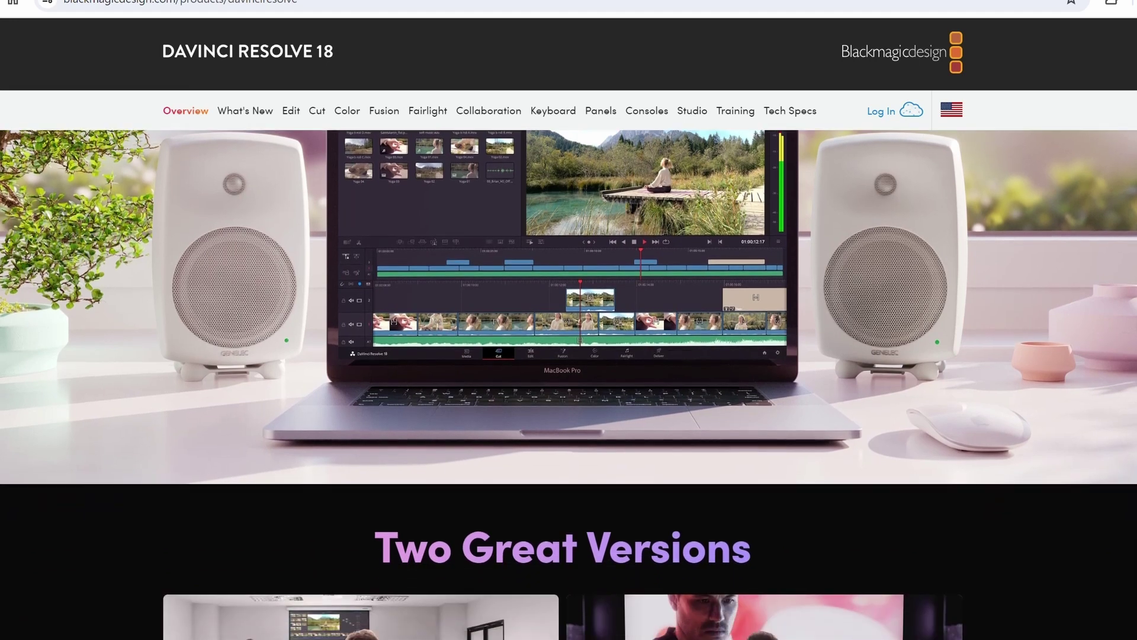
{"action": "scroll", "coordinate": [569, 385], "scroll_direction": "down", "scroll_amount": 5}
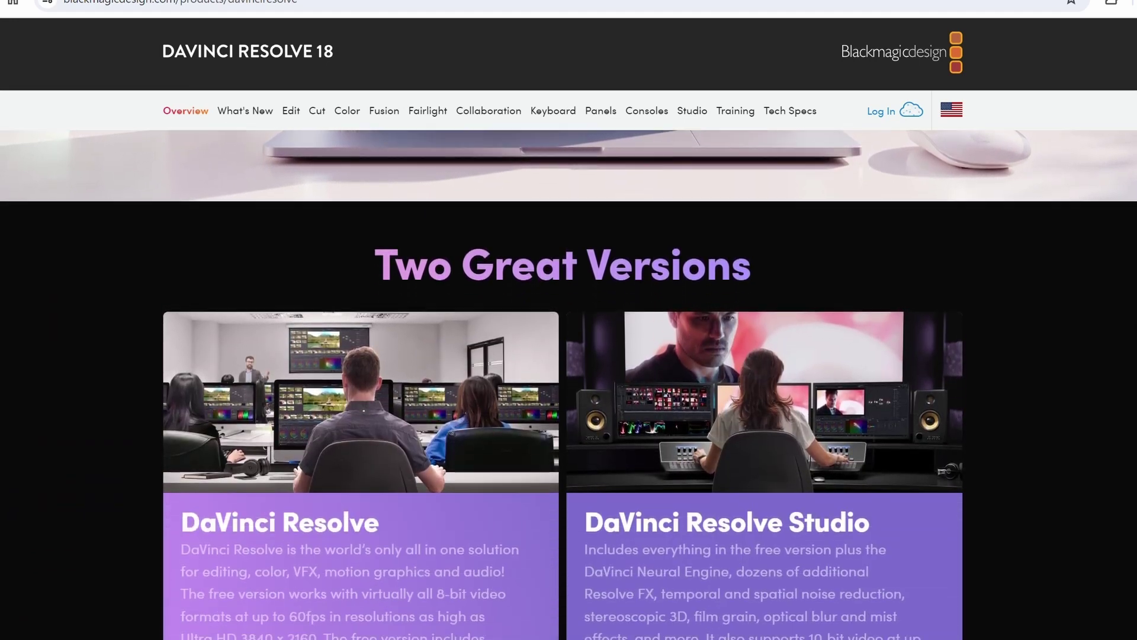
{"action": "scroll", "coordinate": [569, 385], "scroll_direction": "down", "scroll_amount": 5}
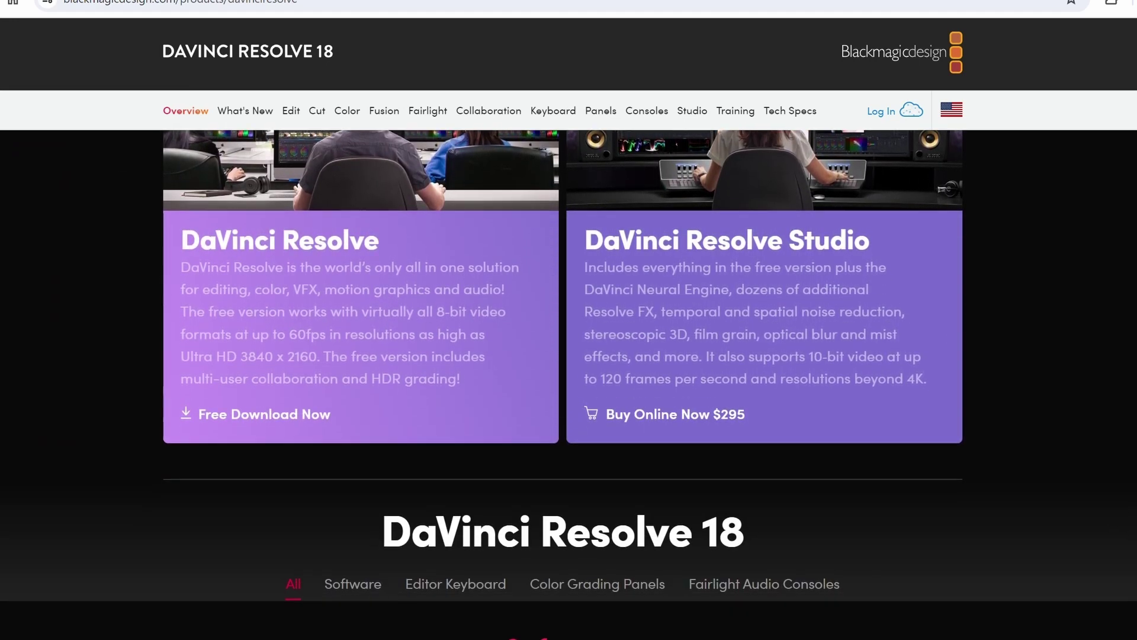
{"action": "scroll", "coordinate": [568, 385], "scroll_direction": "down", "scroll_amount": 3}
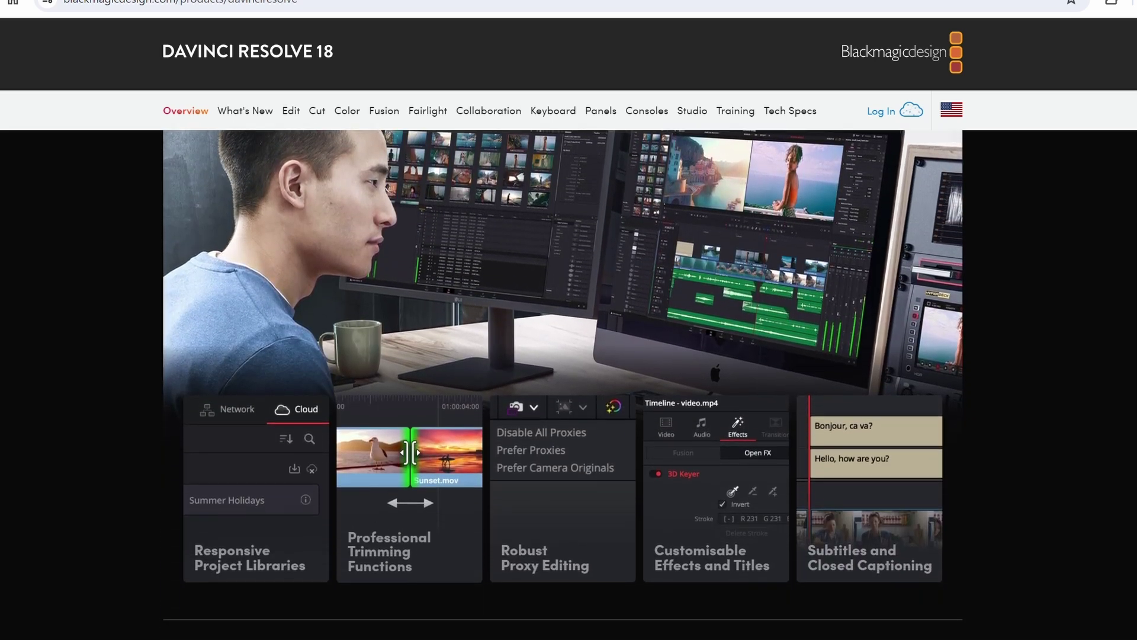
{"action": "scroll", "coordinate": [569, 355], "scroll_direction": "down", "scroll_amount": 7}
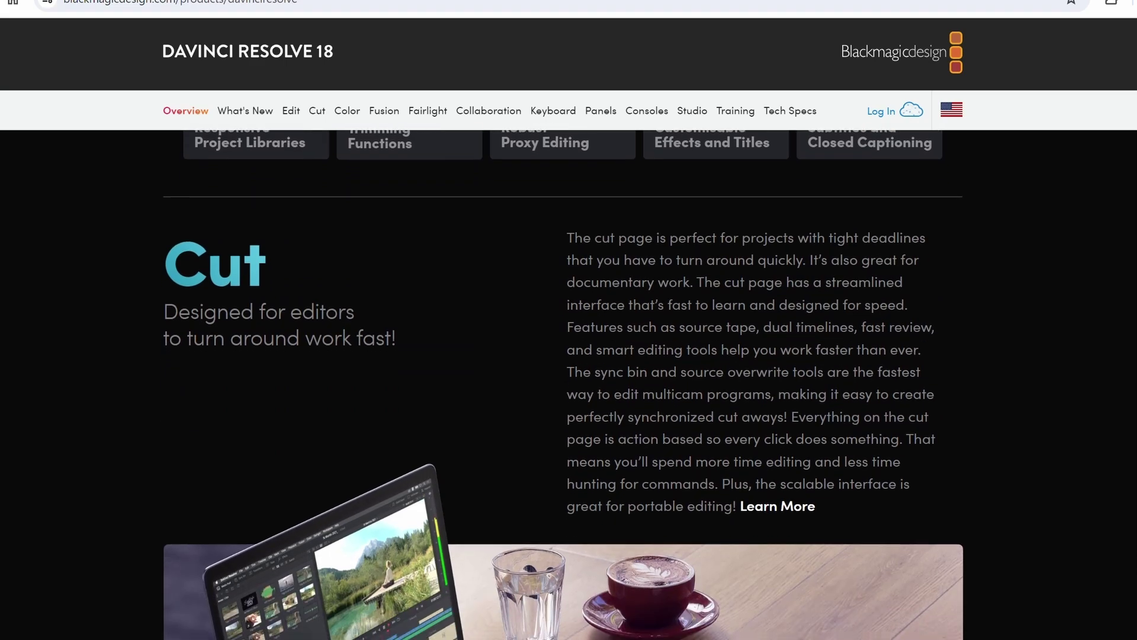
{"action": "scroll", "coordinate": [569, 356], "scroll_direction": "down", "scroll_amount": 6}
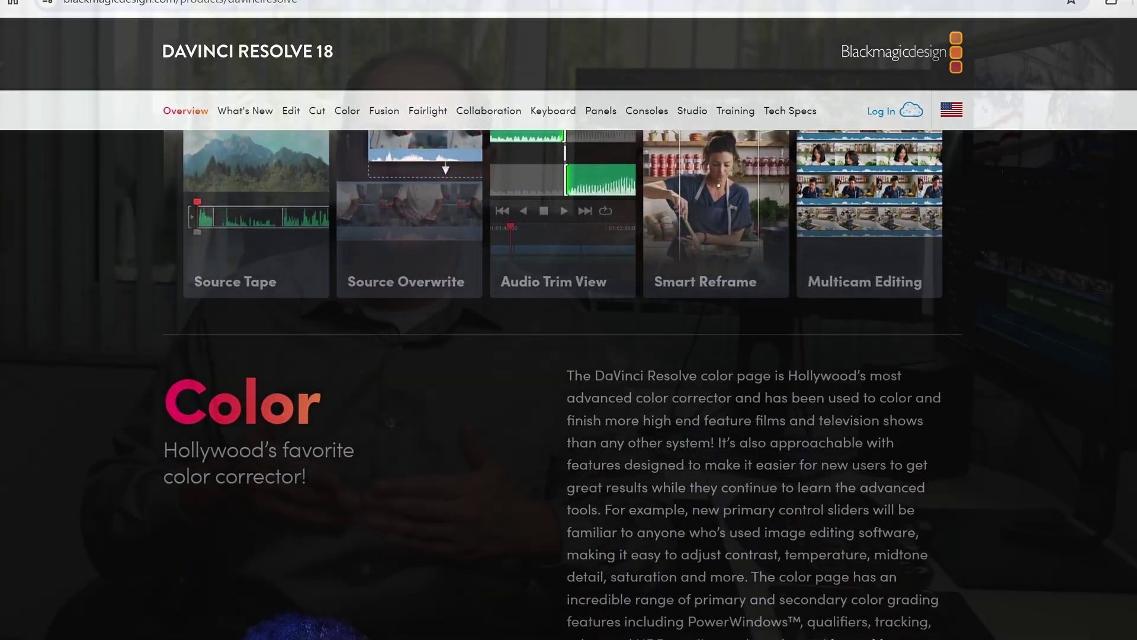
{"action": "scroll", "coordinate": [568, 356], "scroll_direction": "down", "scroll_amount": 2}
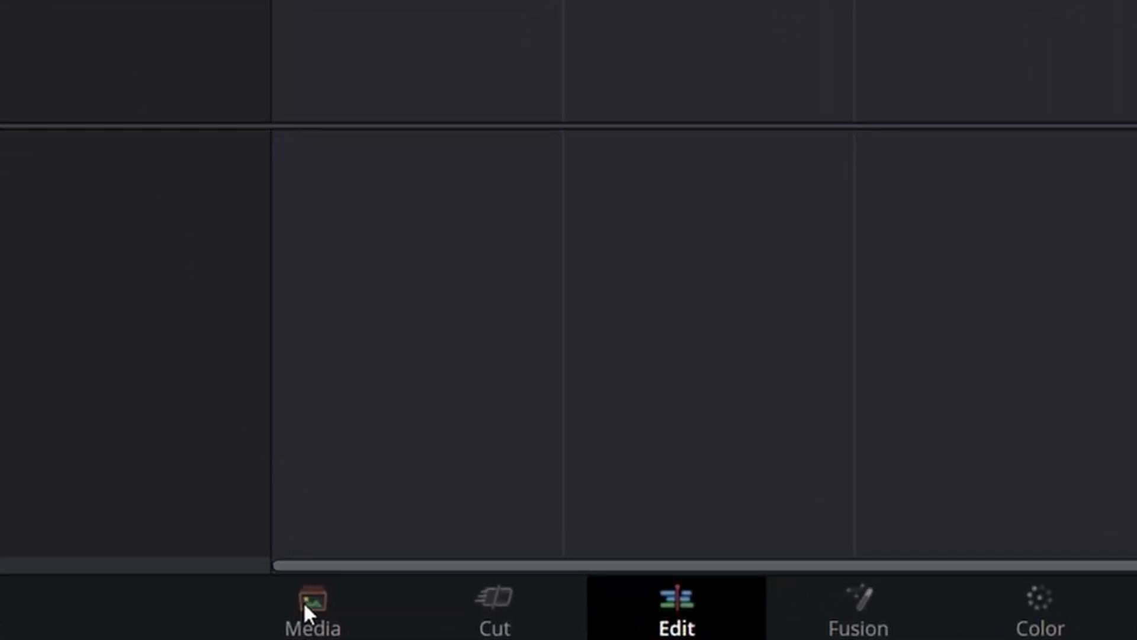
Step: Visit the Media, Edit, Fusion, Color, Fairlight and Deliver pages, scrolling the Deliver render presets
{"action": "left_click", "coordinate": [303, 602]}
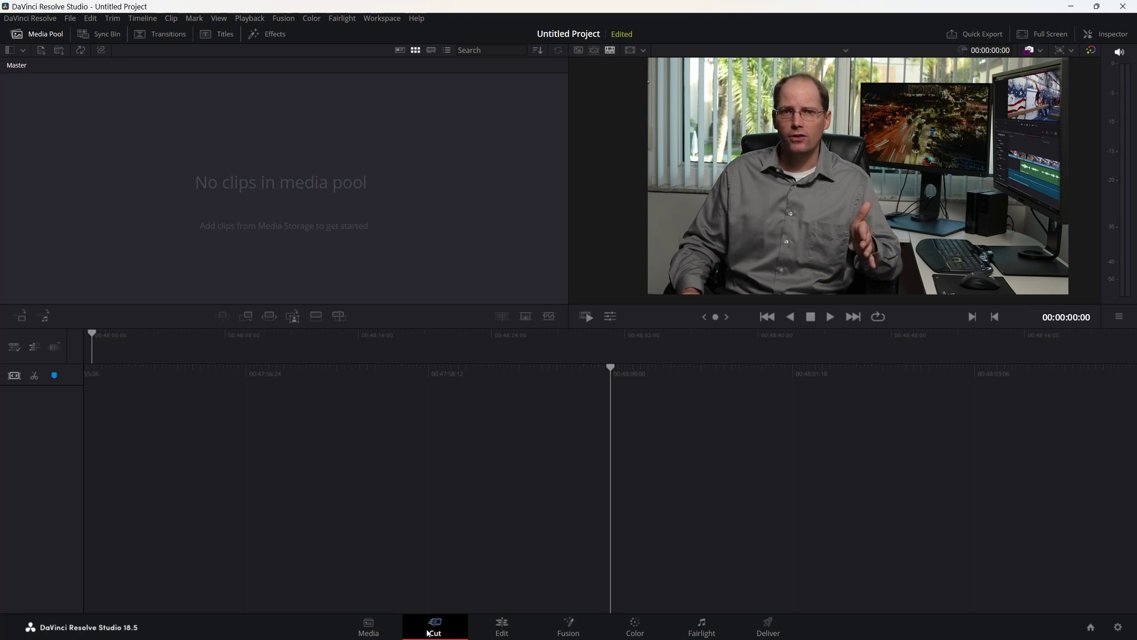
{"action": "left_click", "coordinate": [501, 627]}
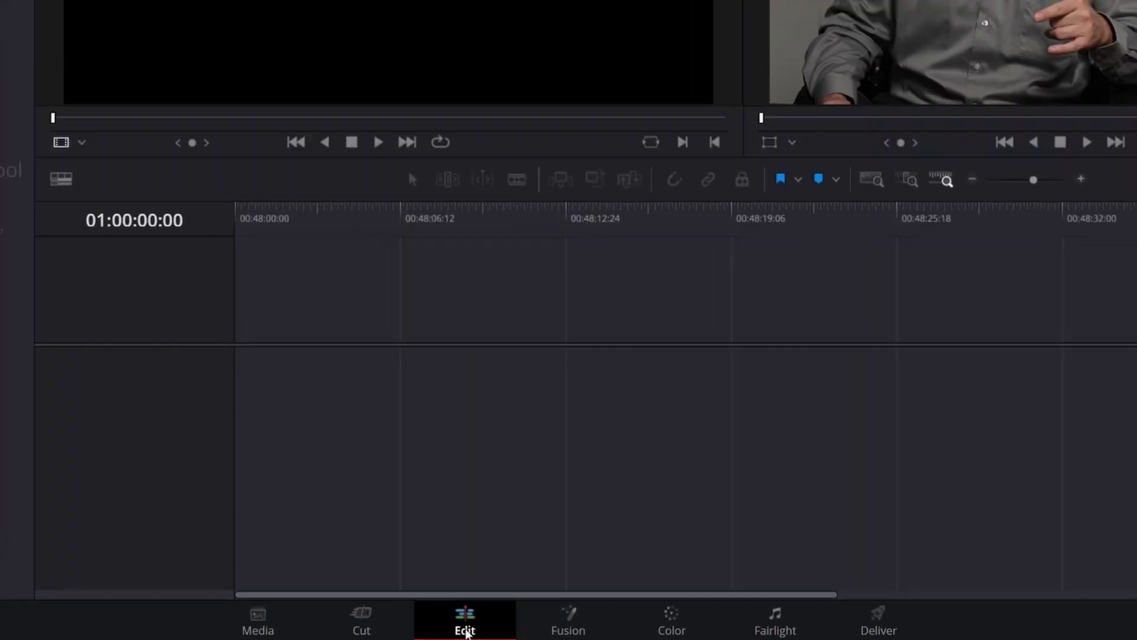
{"action": "left_click", "coordinate": [558, 631]}
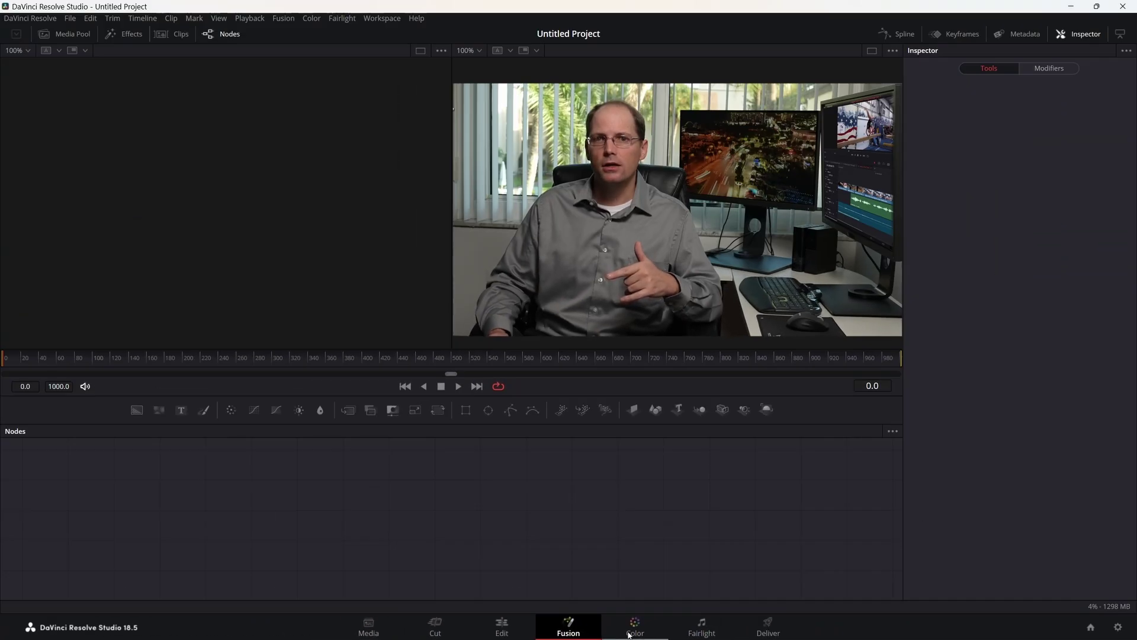
{"action": "left_click", "coordinate": [629, 634]}
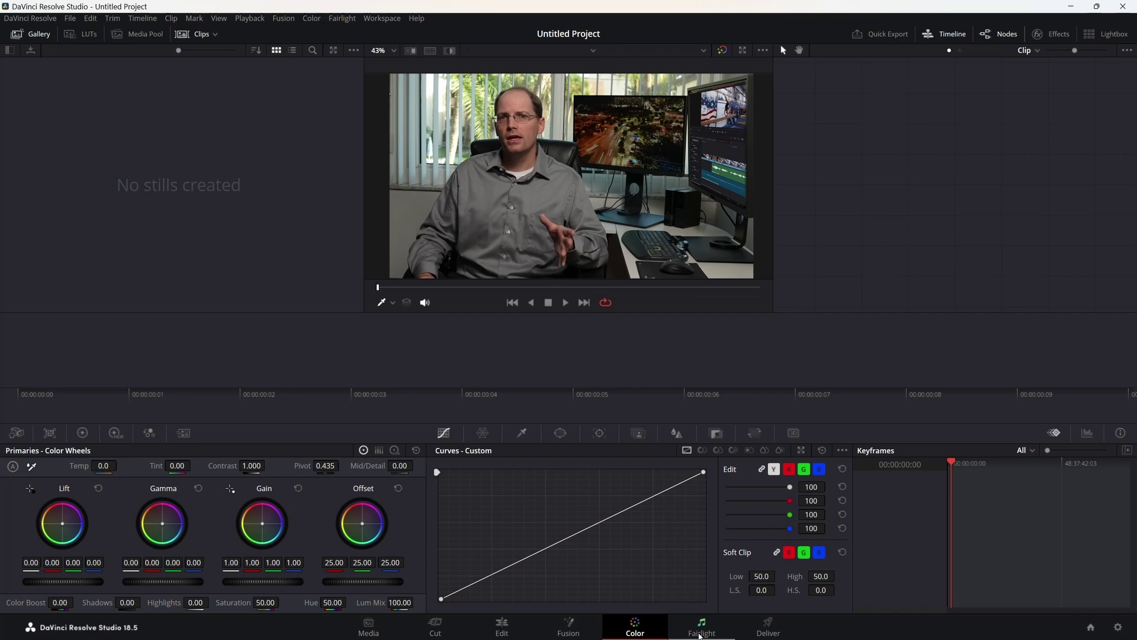
{"action": "left_click", "coordinate": [701, 632]}
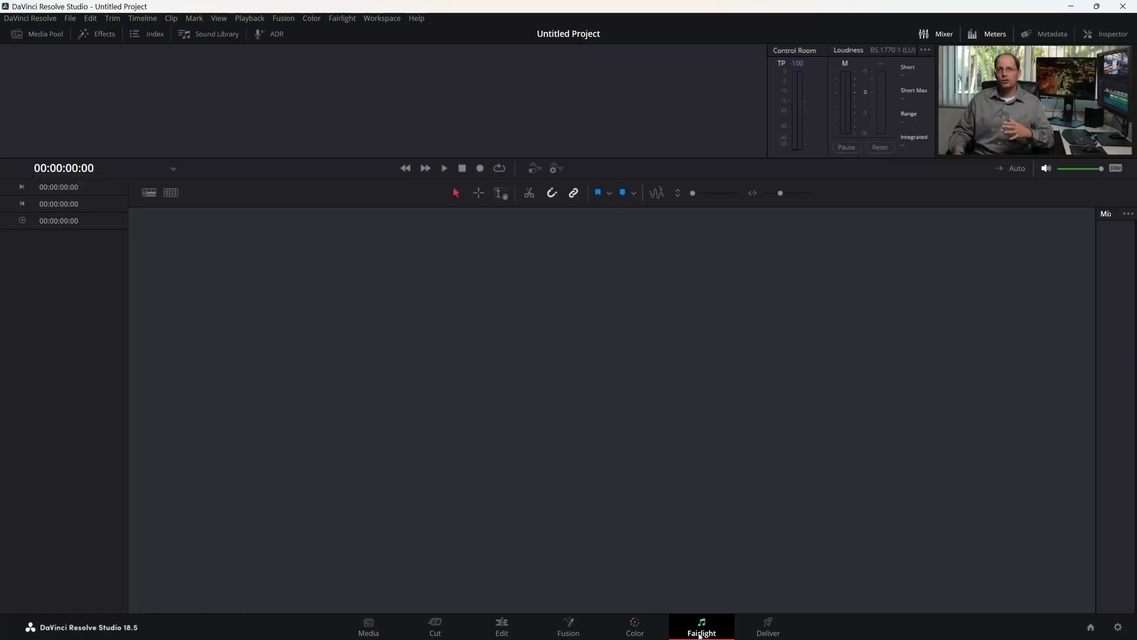
{"action": "left_click", "coordinate": [767, 632]}
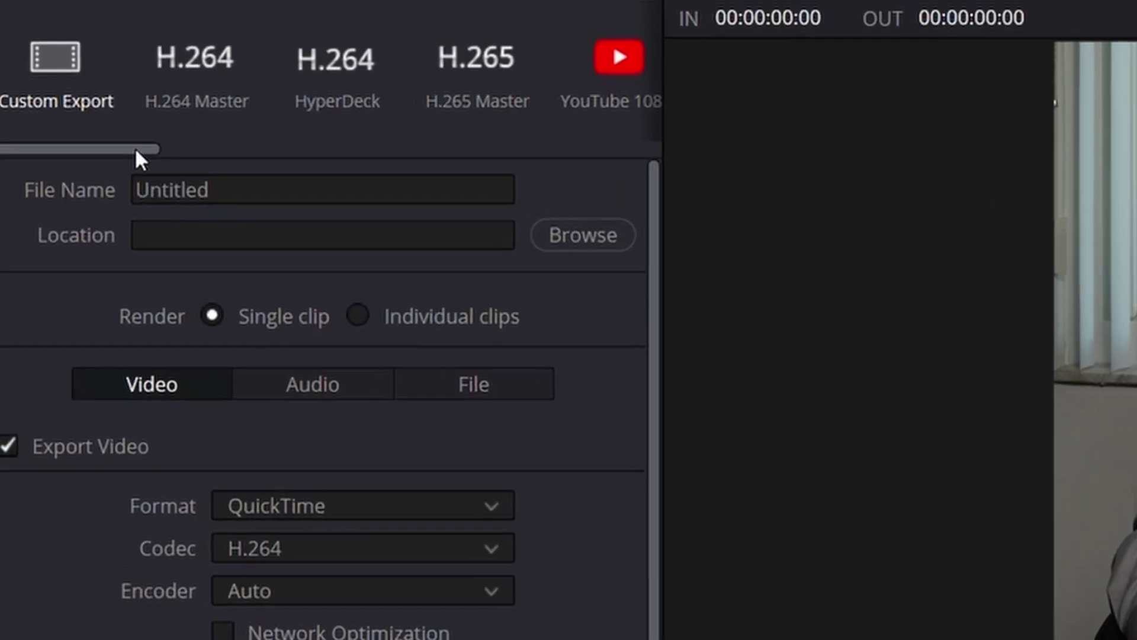
{"action": "left_click_drag", "start_coordinate": [89, 132], "coordinate": [101, 131]}
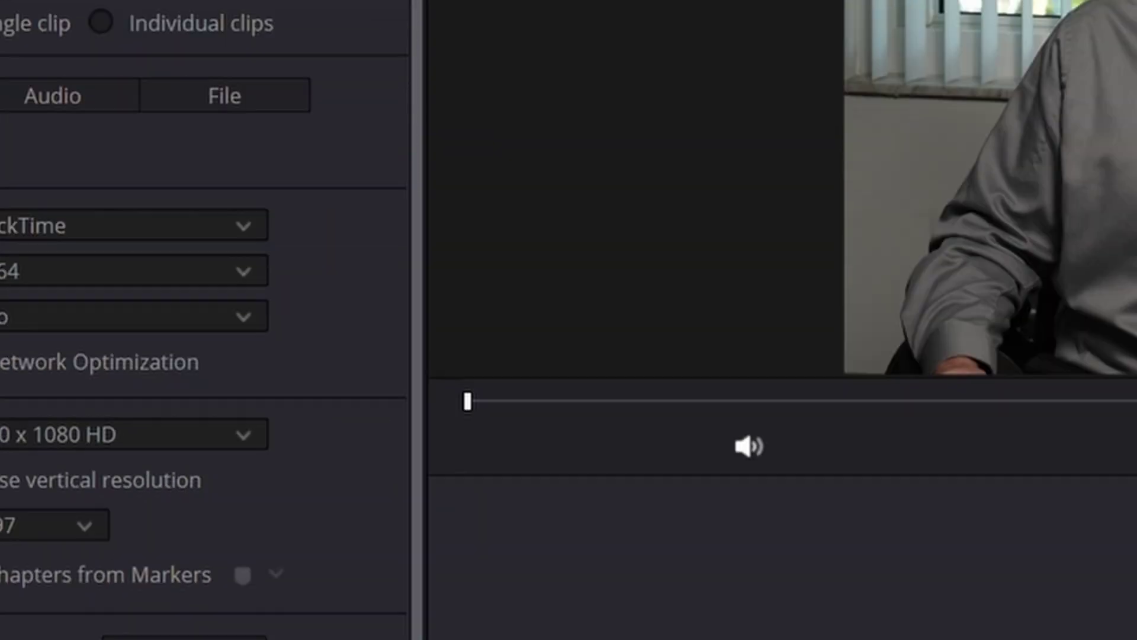
{"action": "left_click", "coordinate": [488, 607]}
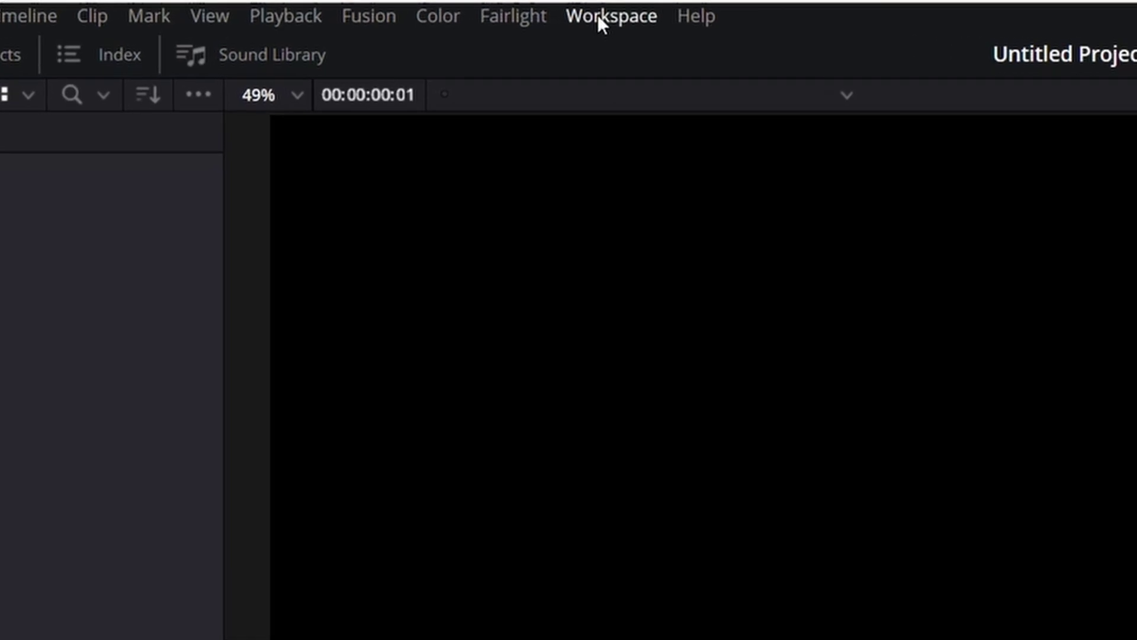
Step: Reset the Edit page to the default UI layout and shorten the media pool to a full-width timeline
{"action": "left_click", "coordinate": [382, 18]}
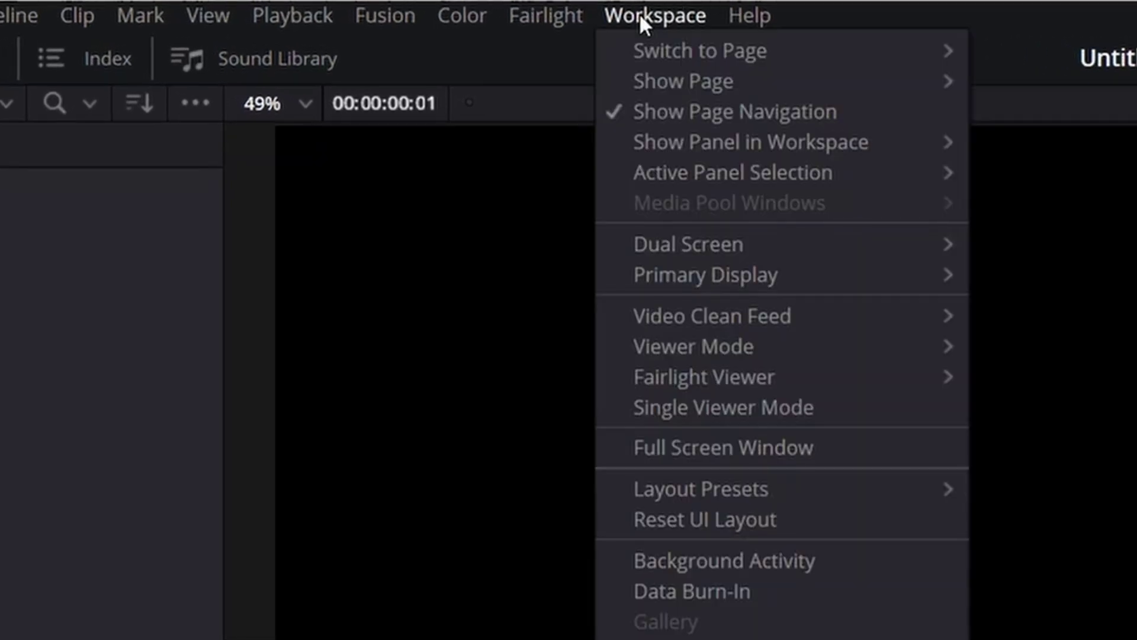
{"action": "left_click", "coordinate": [744, 522]}
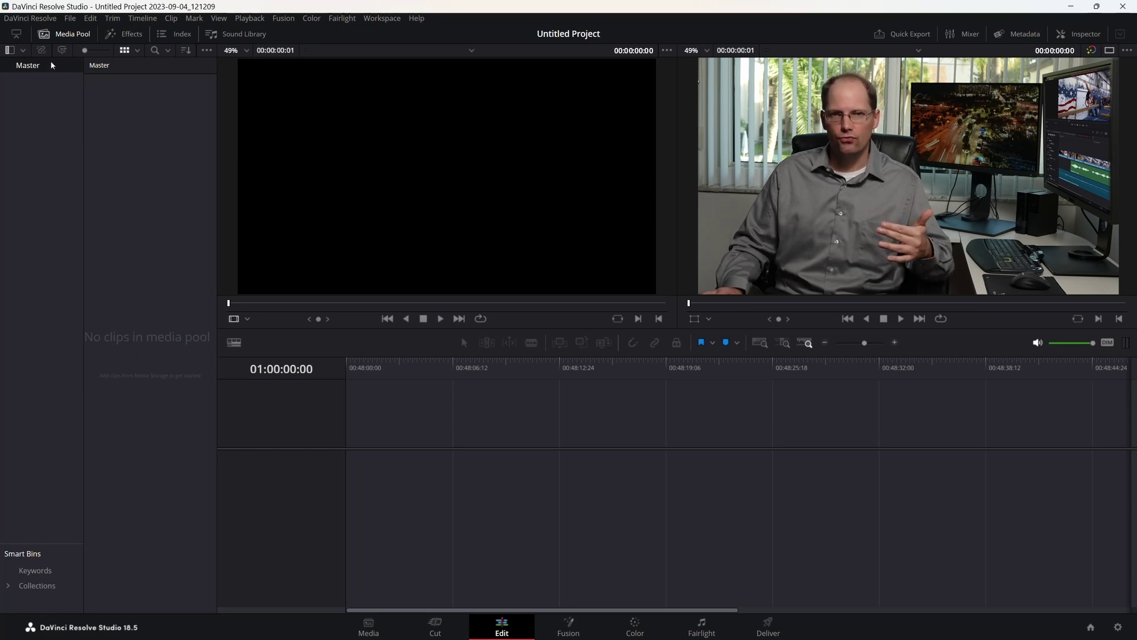
{"action": "left_click", "coordinate": [15, 34]}
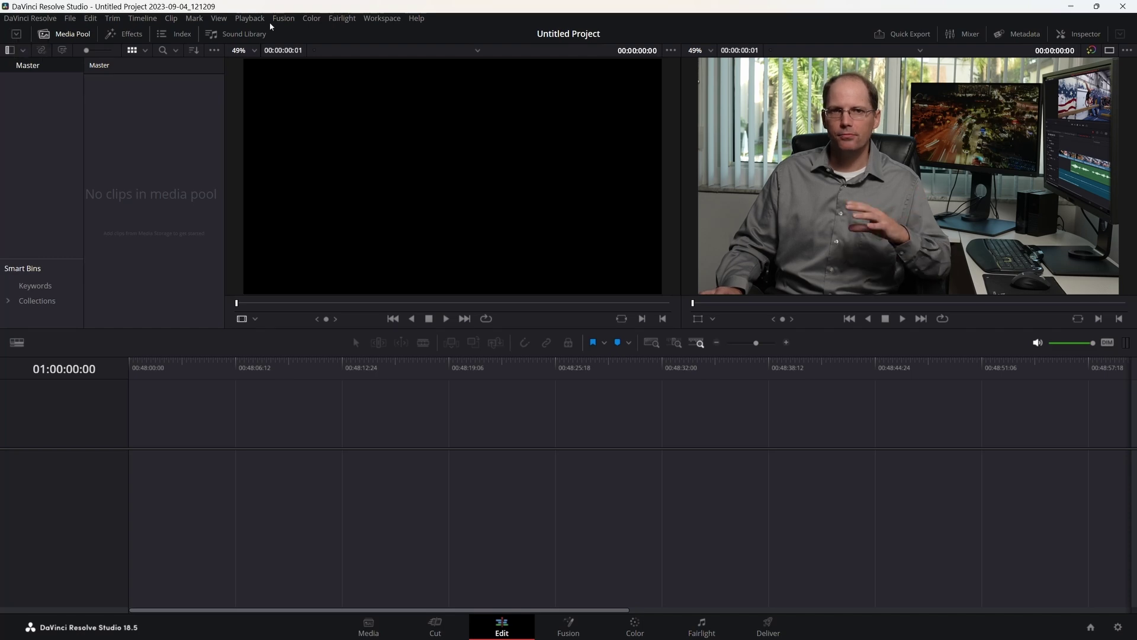
{"action": "left_click", "coordinate": [383, 19]}
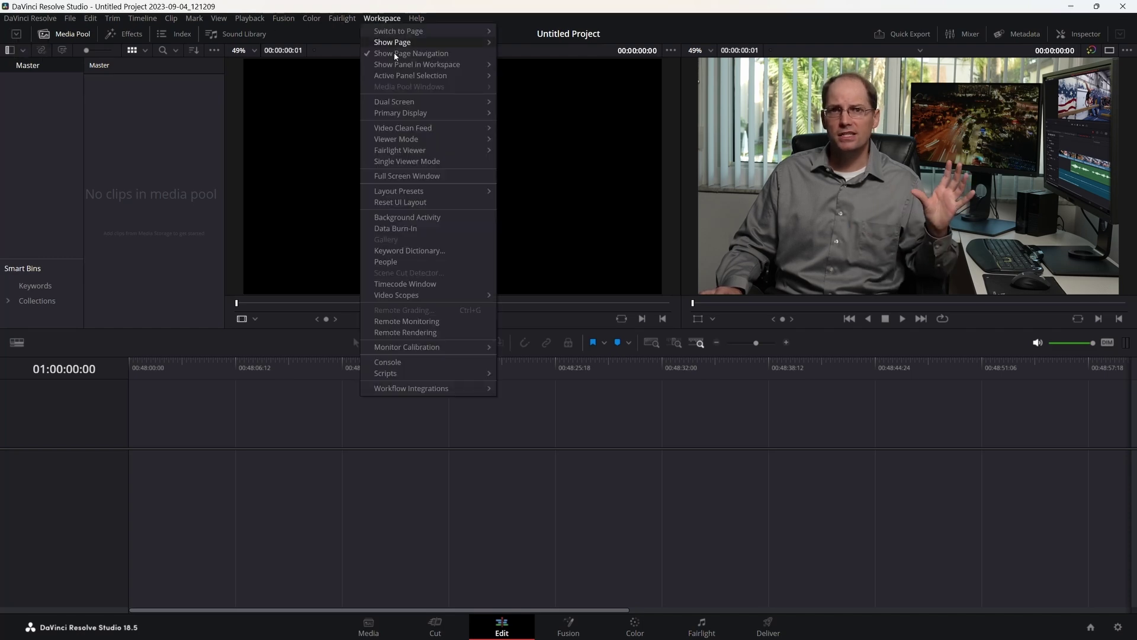
{"action": "left_click", "coordinate": [423, 203]}
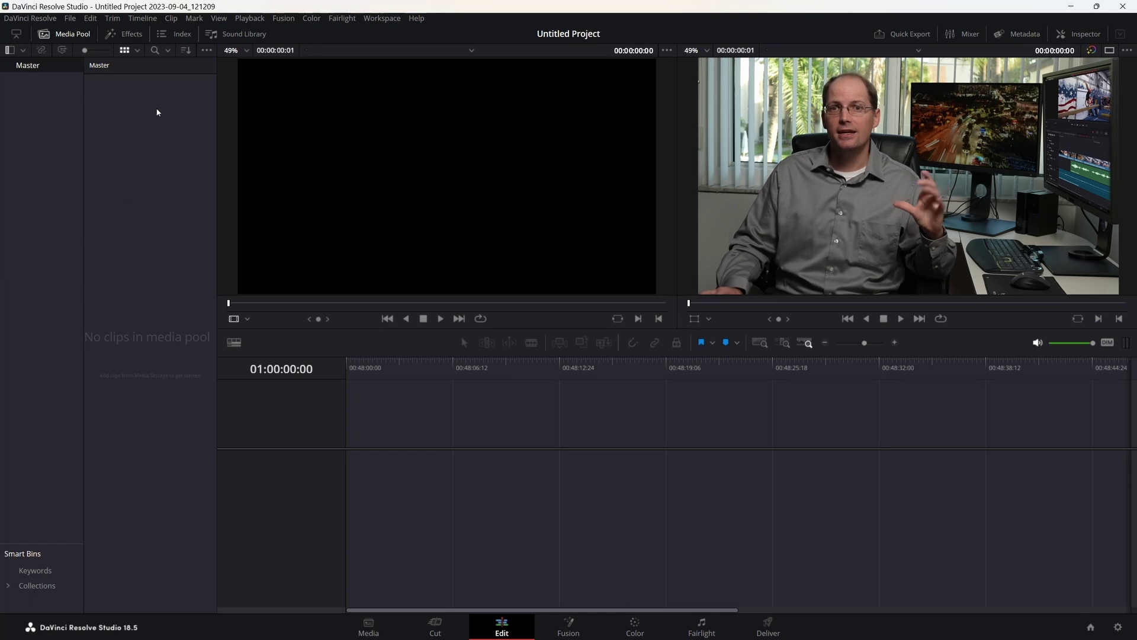
{"action": "left_click", "coordinate": [17, 36]}
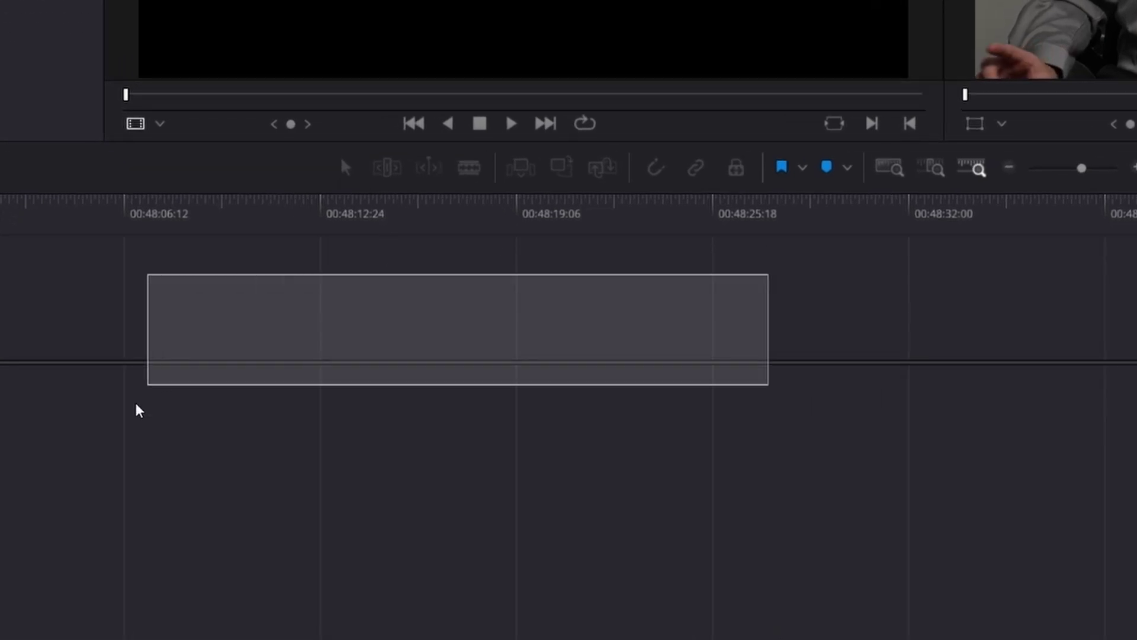
Step: Shorten the end of clip C1480 and move 01049.MTS down into the gap on V1
{"action": "left_click_drag", "start_coordinate": [136, 409], "coordinate": [36, 379]}
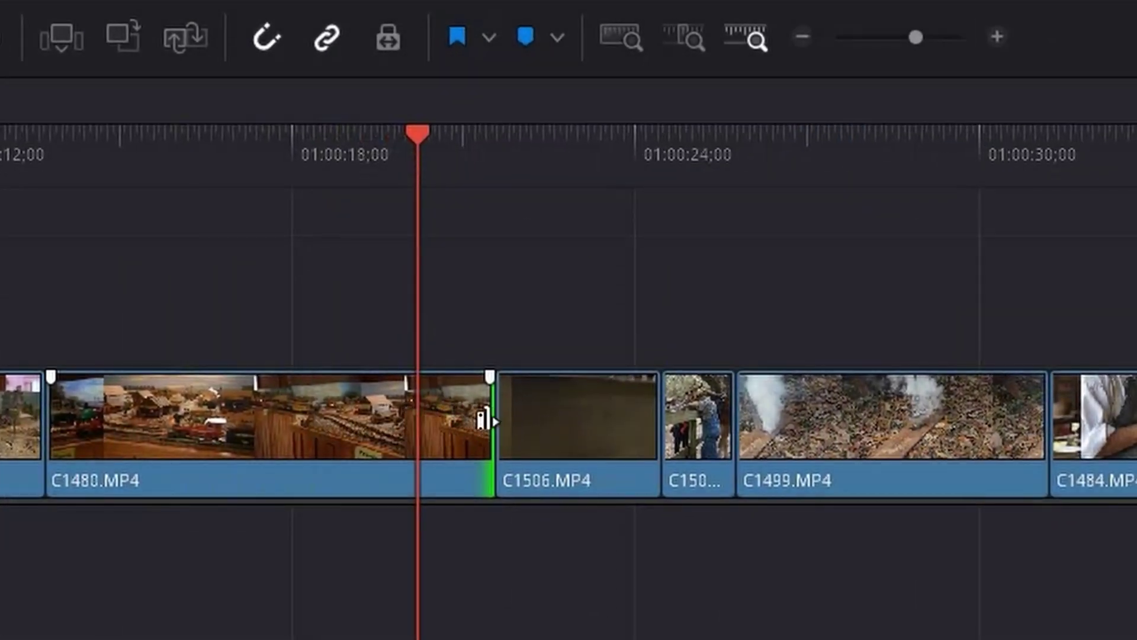
{"action": "left_click_drag", "start_coordinate": [483, 420], "coordinate": [355, 432]}
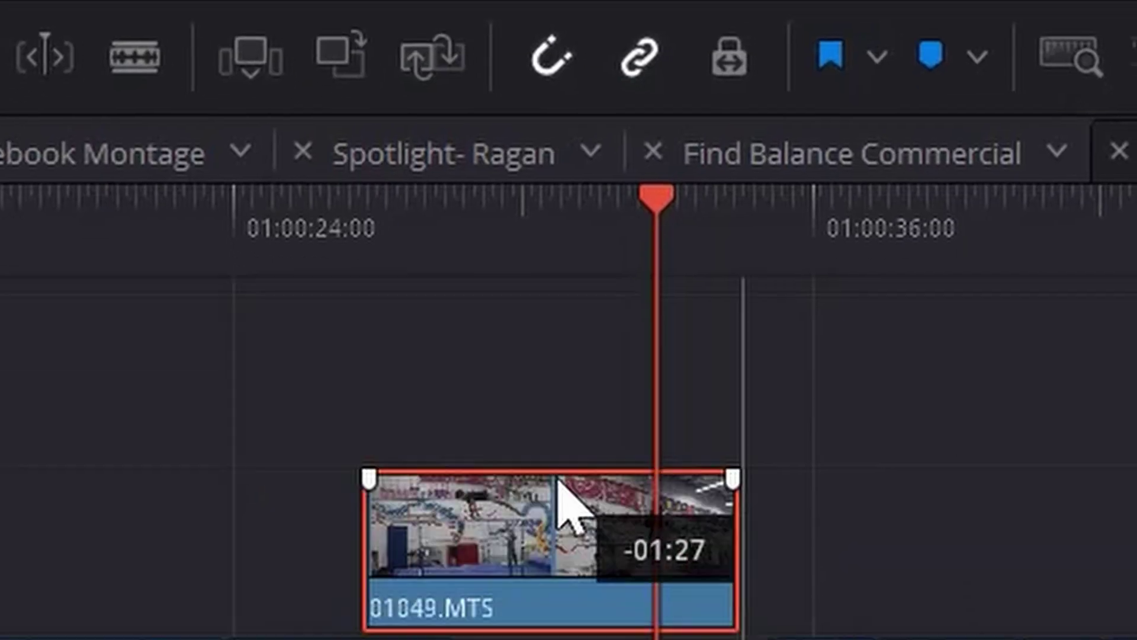
{"action": "left_click_drag", "start_coordinate": [571, 500], "coordinate": [616, 361]}
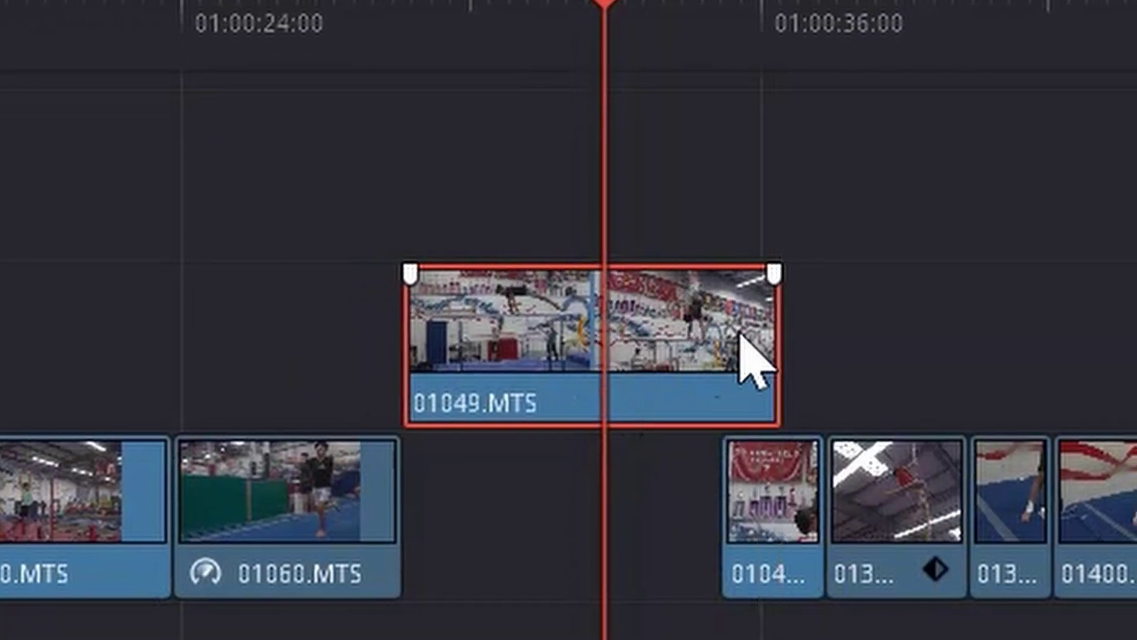
{"action": "left_click_drag", "start_coordinate": [770, 335], "coordinate": [626, 457]}
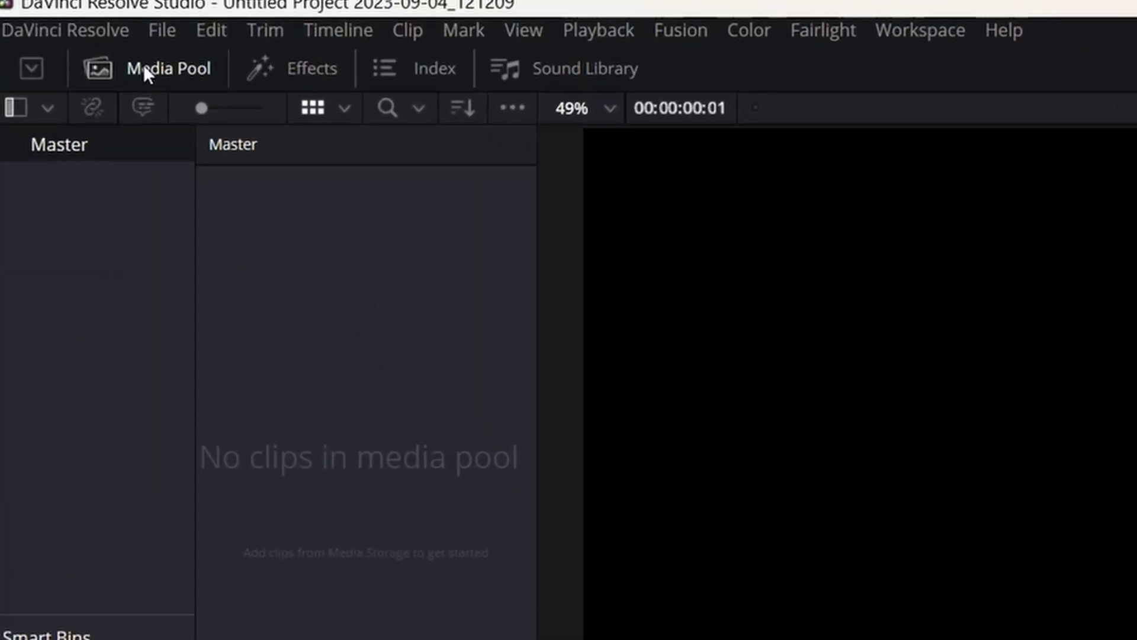
Step: Toggle the media pool, drag Coachman Park clips 2–4 into the Master bin, and bring Resolve forward
{"action": "left_click", "coordinate": [172, 77]}
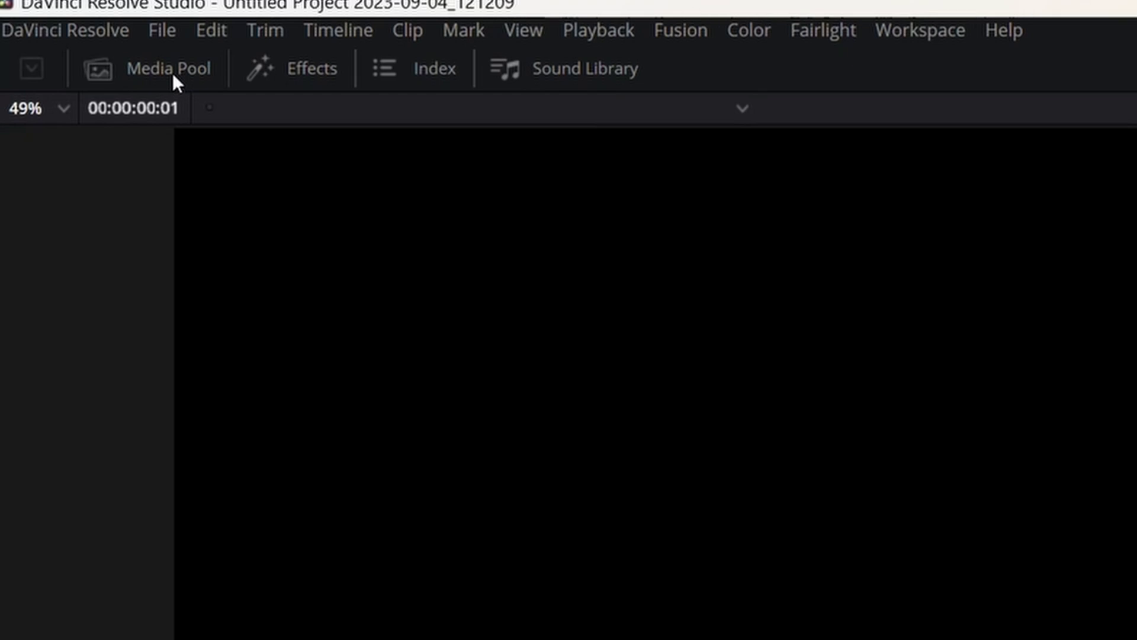
{"action": "left_click", "coordinate": [172, 74]}
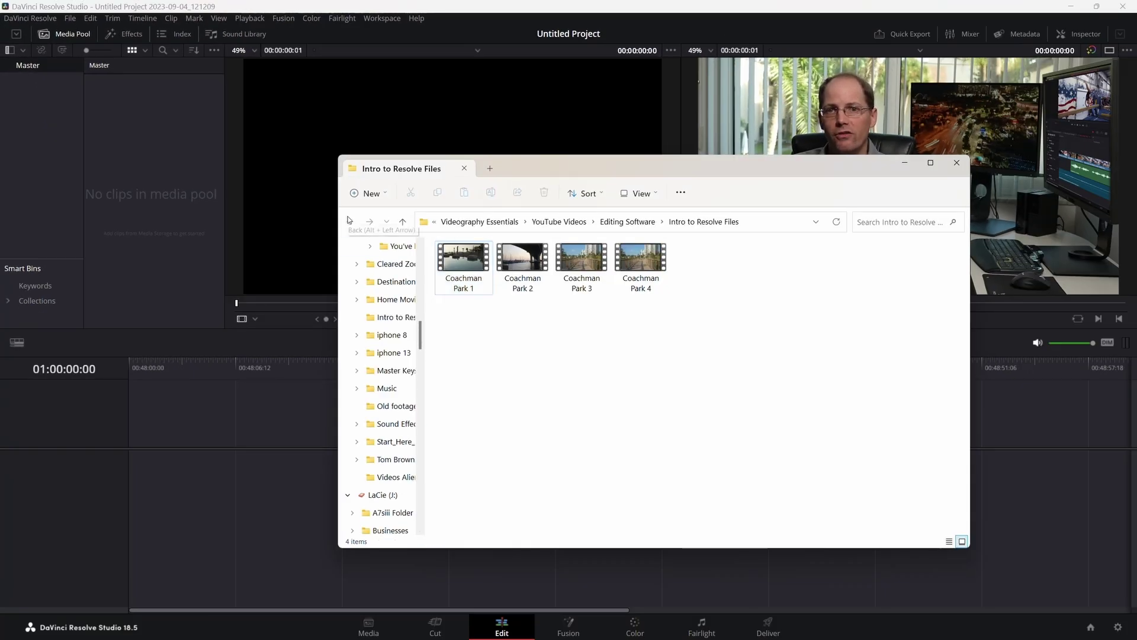
{"action": "left_click_drag", "start_coordinate": [730, 299], "coordinate": [28, 69]}
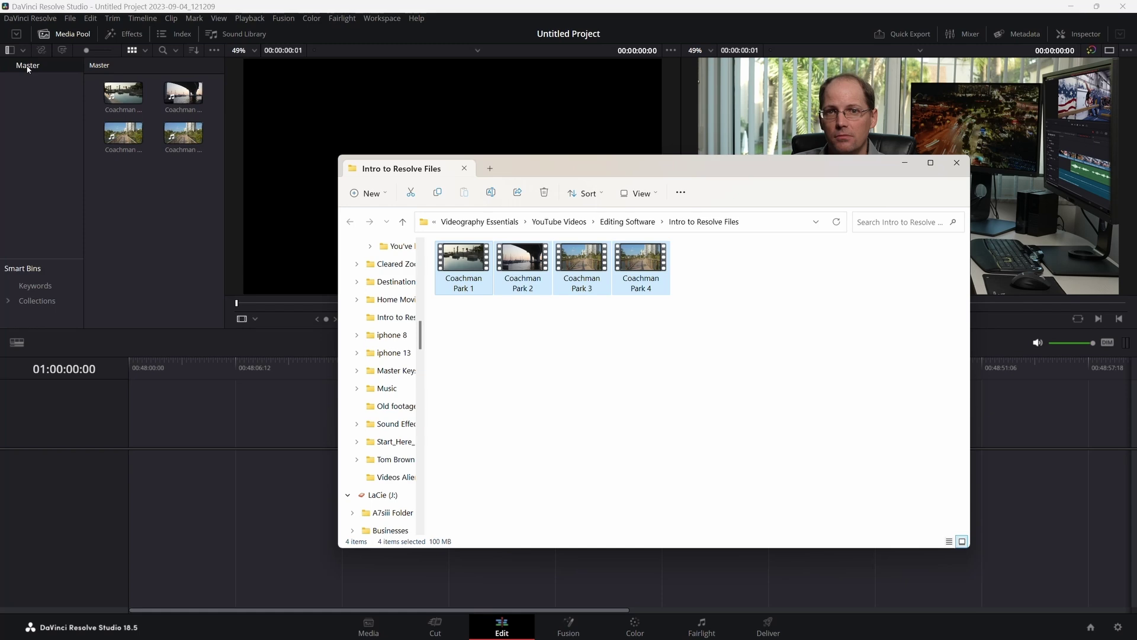
{"action": "left_click", "coordinate": [28, 69]}
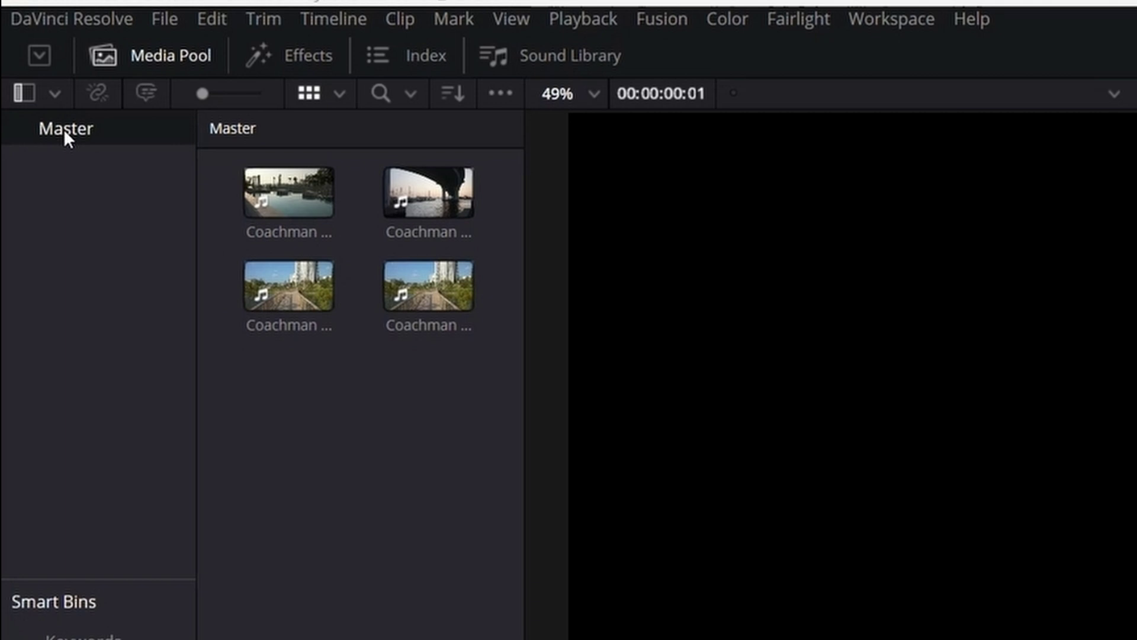
Step: Create a new bin named 'A camera' inside the Master bin
{"action": "right_click", "coordinate": [63, 129]}
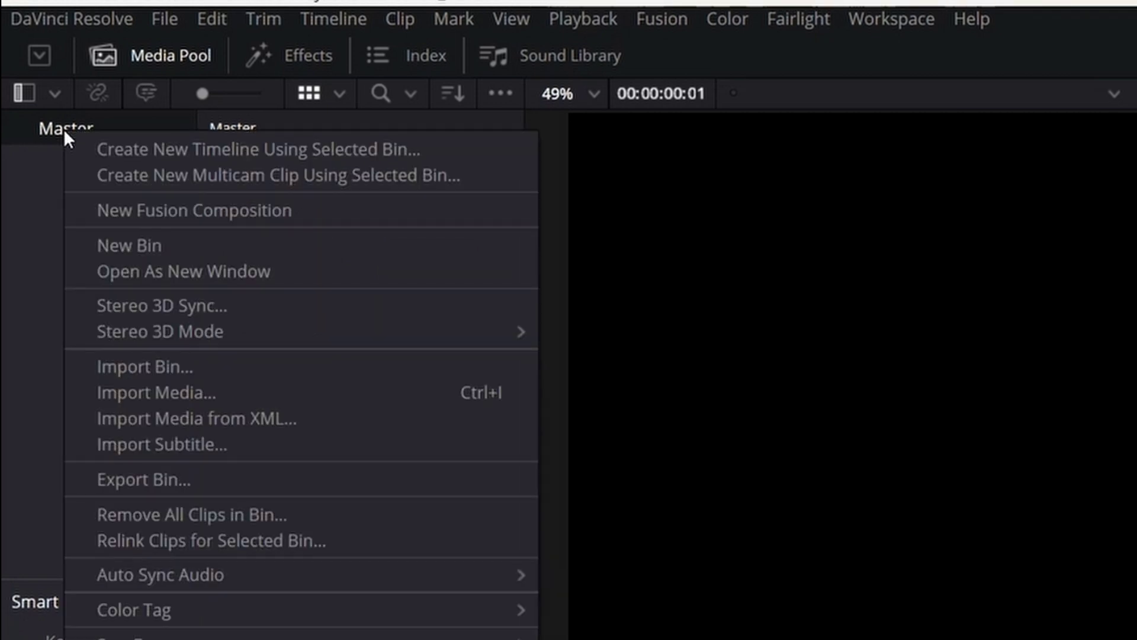
{"action": "left_click", "coordinate": [165, 246]}
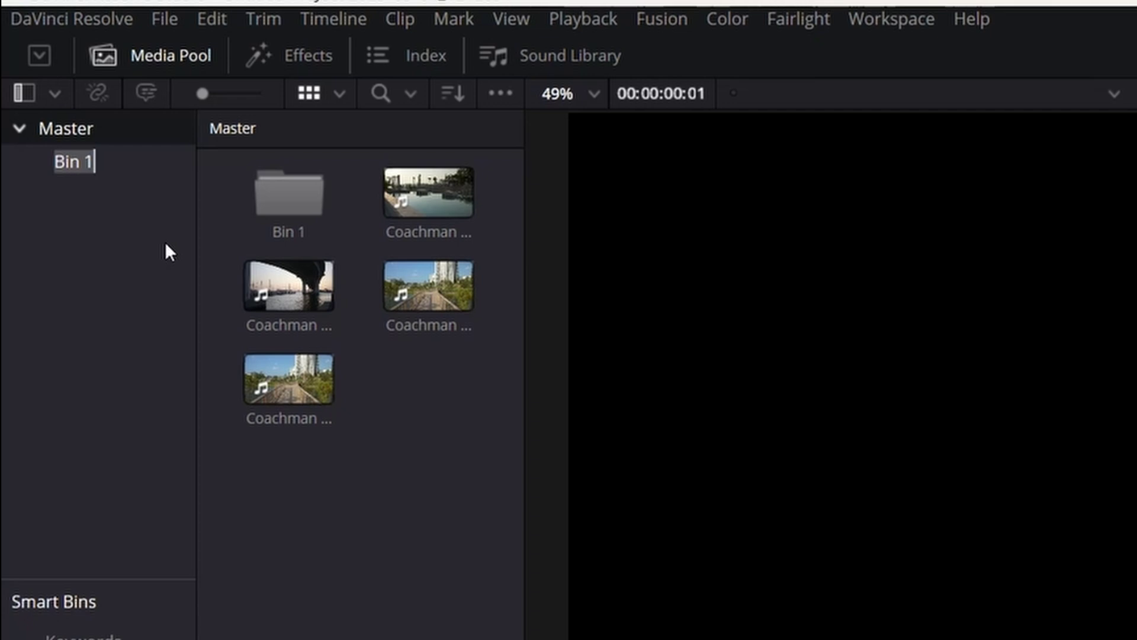
{"action": "type", "text": "A c"}
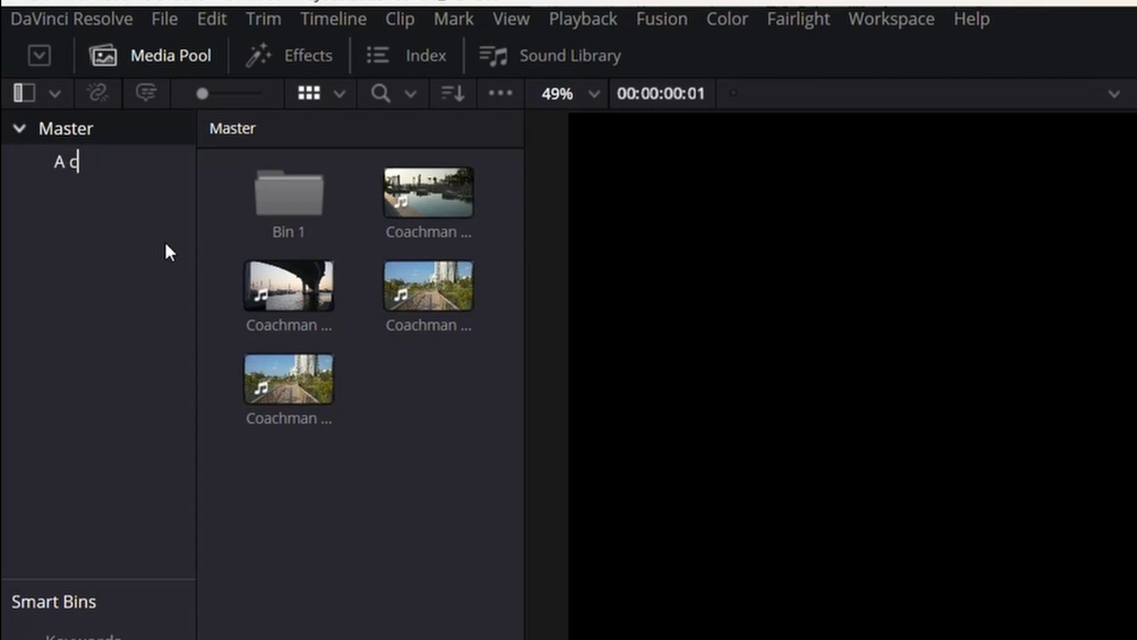
{"action": "type", "text": "amera"}
{"action": "key", "text": "Return"}
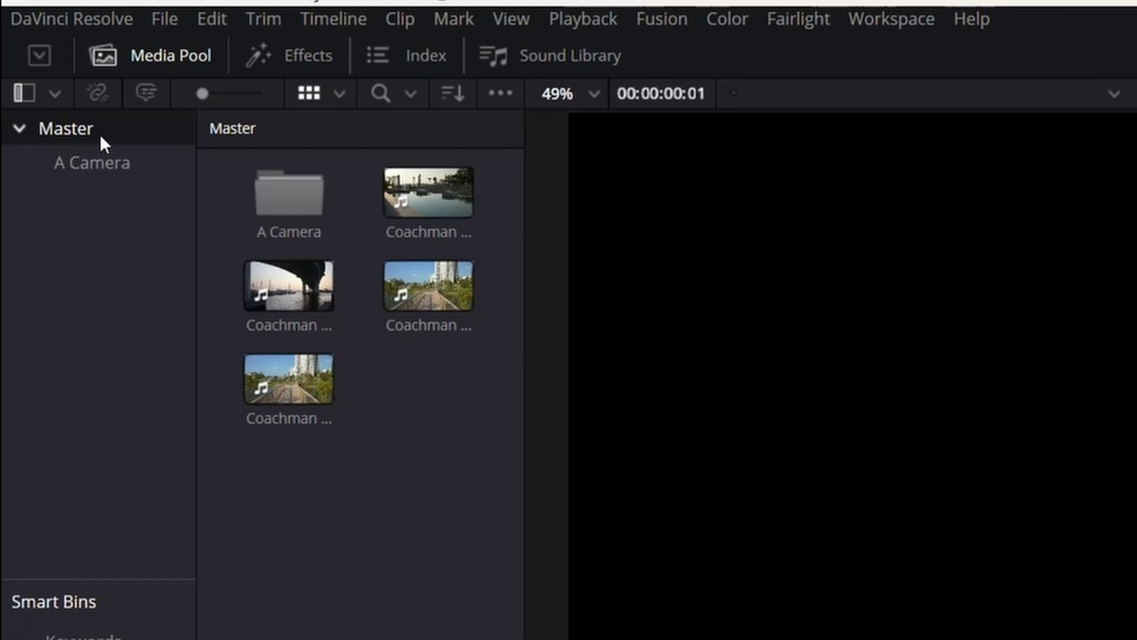
Step: Add a second bin named 'B Camera' inside Master, then preview and deselect a Coachman clip
{"action": "right_click", "coordinate": [100, 134]}
{"action": "left_click", "coordinate": [155, 251]}
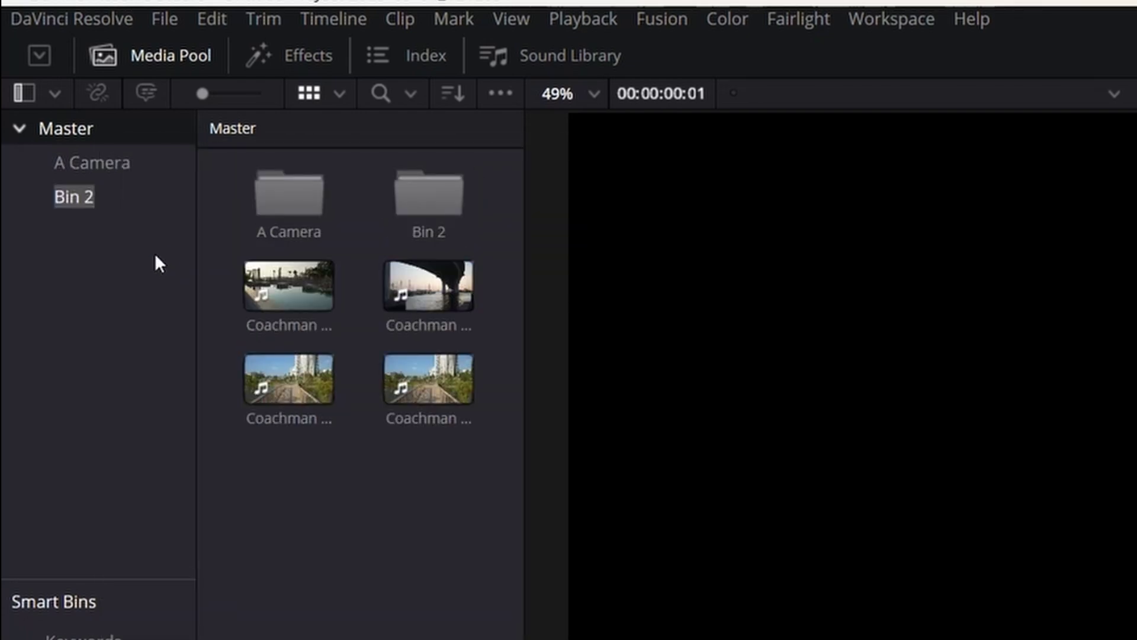
{"action": "type", "text": "B Camera"}
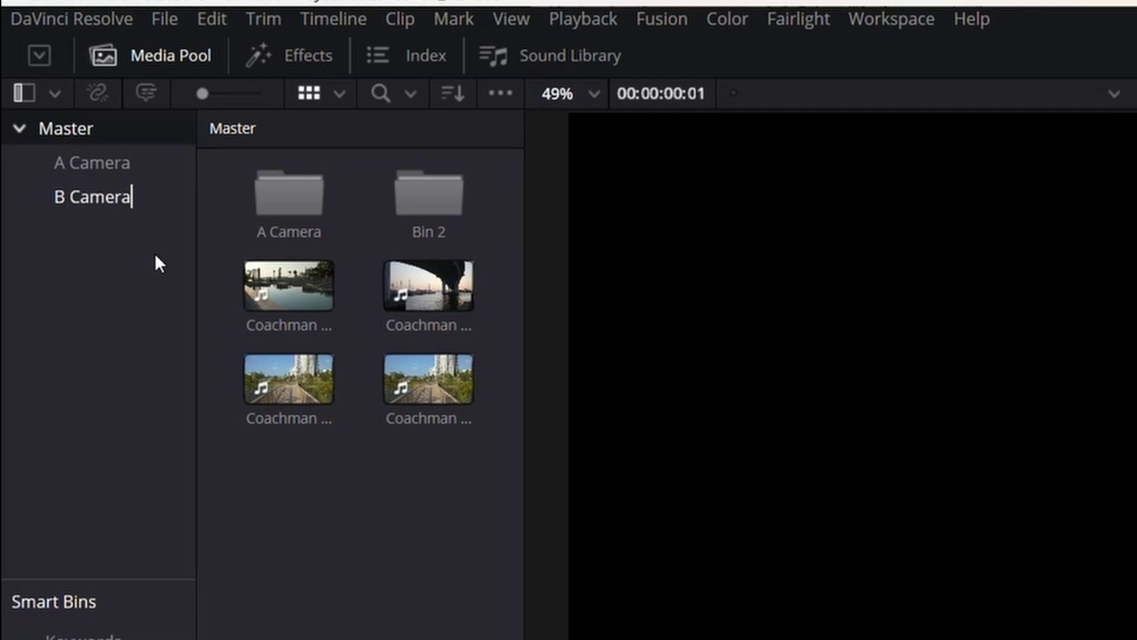
{"action": "key", "text": "Return"}
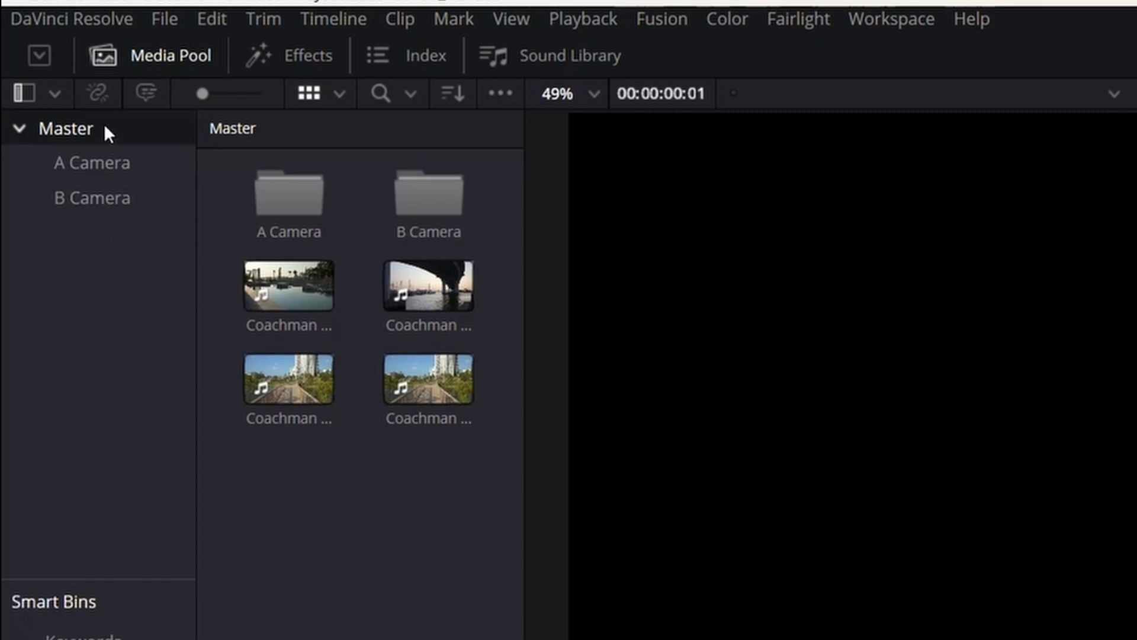
{"action": "left_click", "coordinate": [283, 270]}
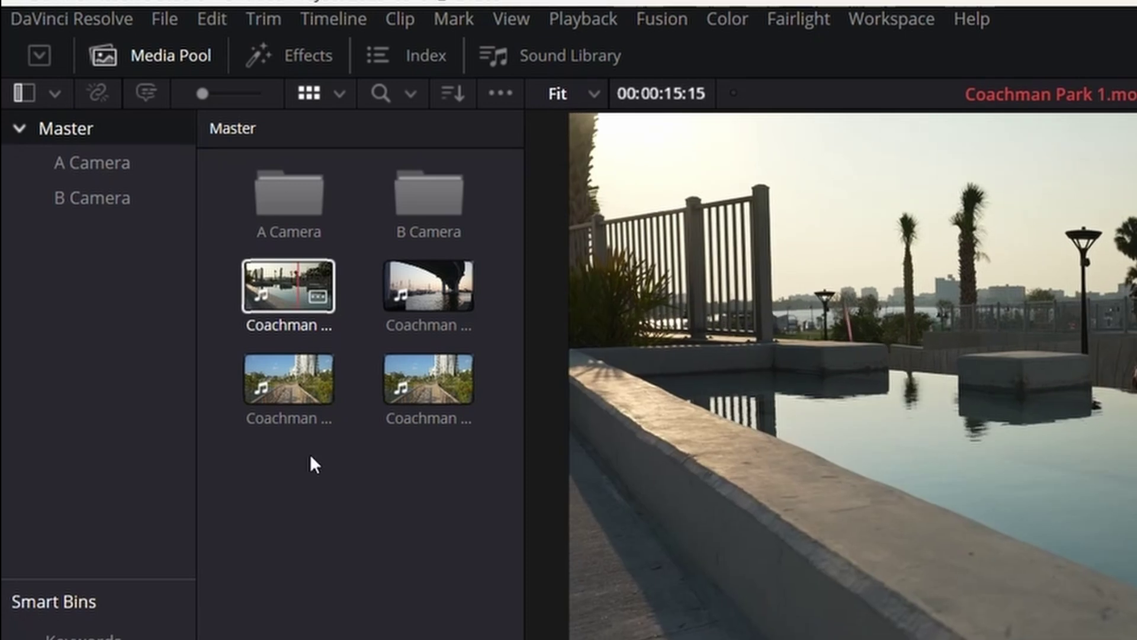
{"action": "left_click", "coordinate": [311, 454]}
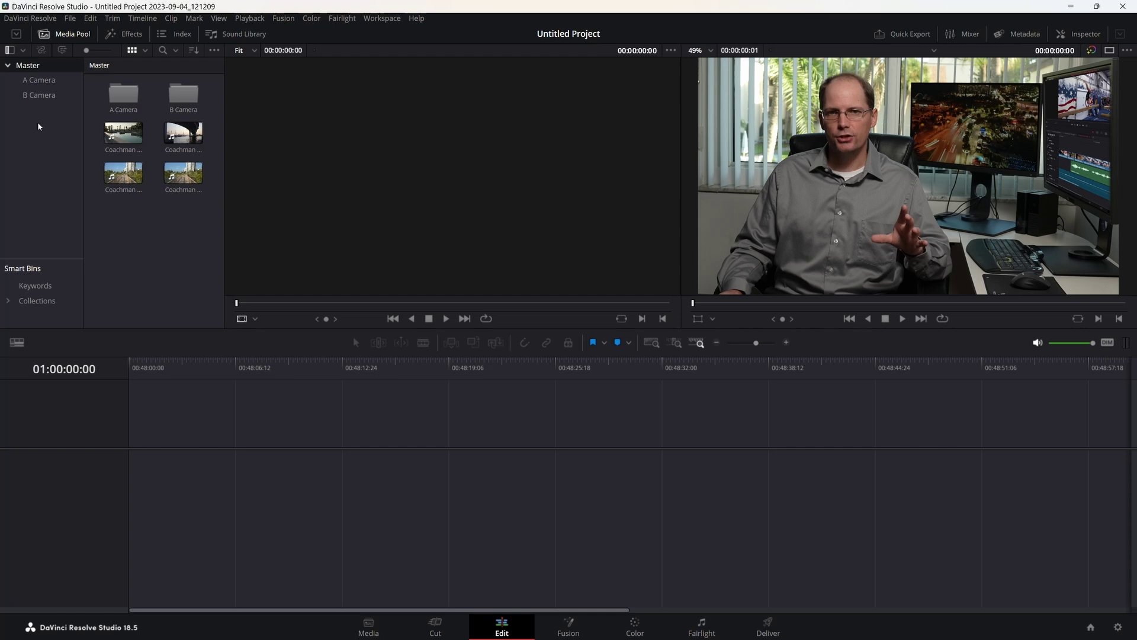
{"action": "left_click", "coordinate": [76, 35]}
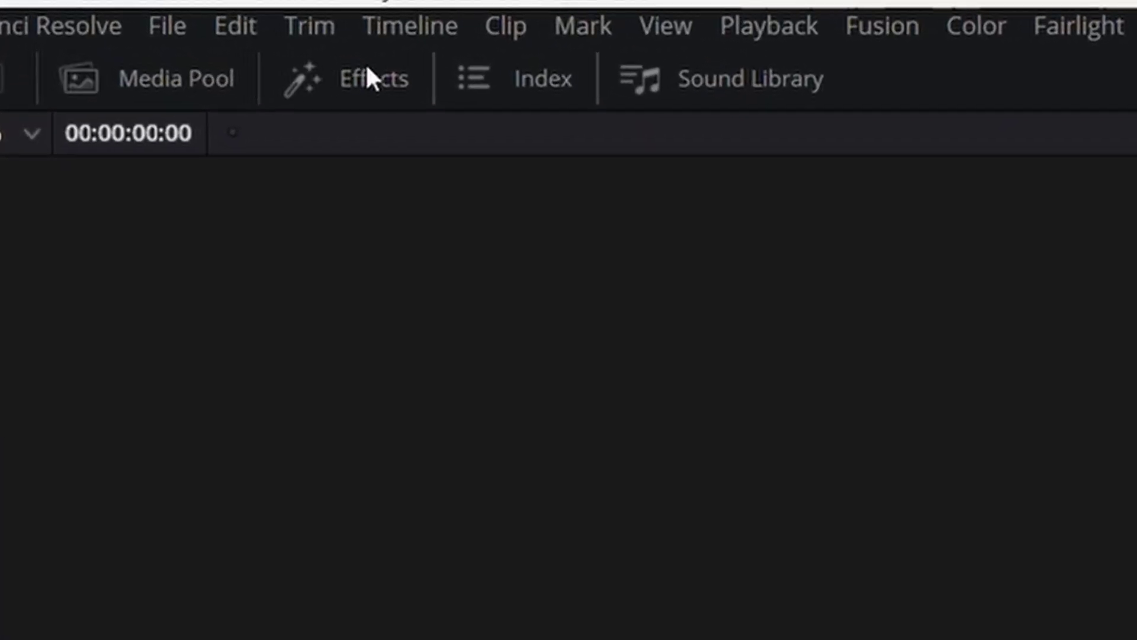
{"action": "left_click", "coordinate": [285, 63]}
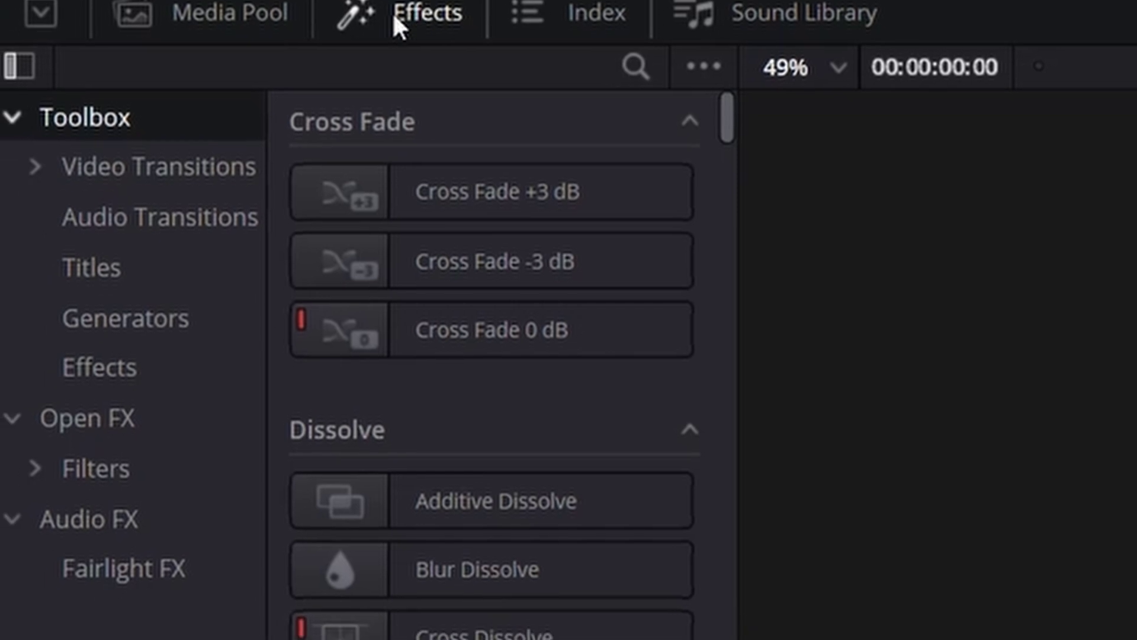
{"action": "left_click", "coordinate": [172, 169]}
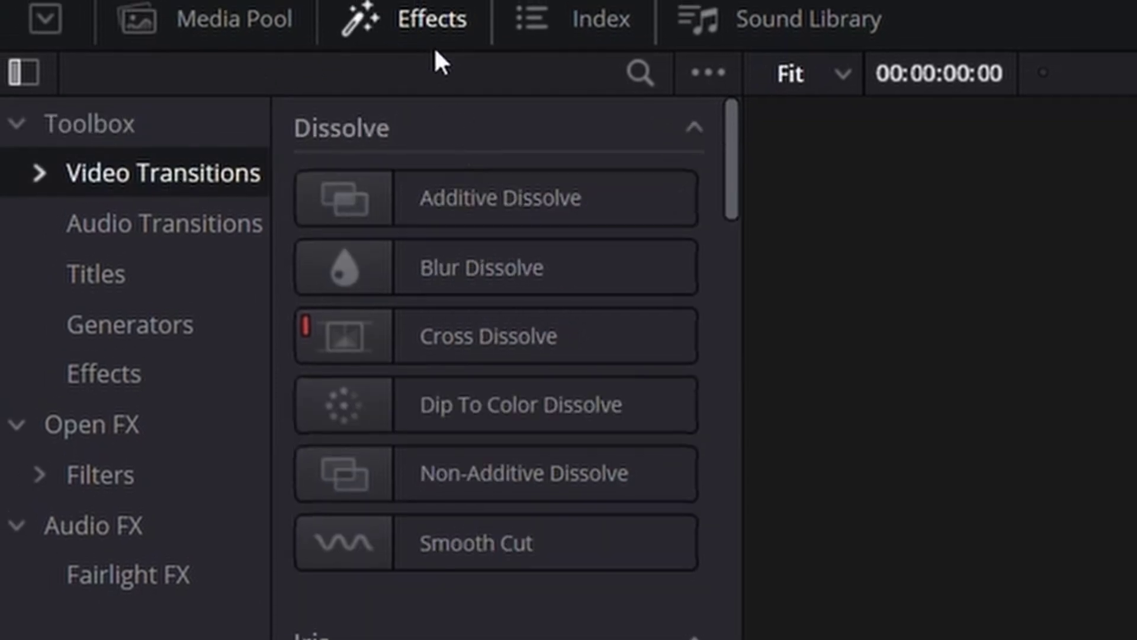
{"action": "left_click", "coordinate": [428, 18]}
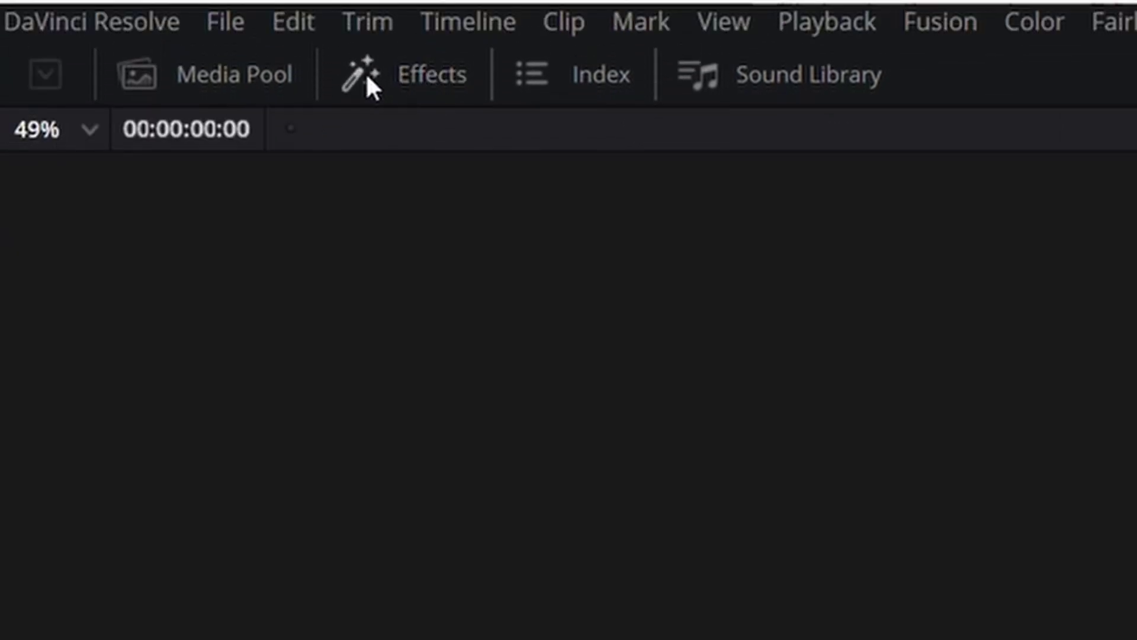
{"action": "left_click", "coordinate": [240, 22]}
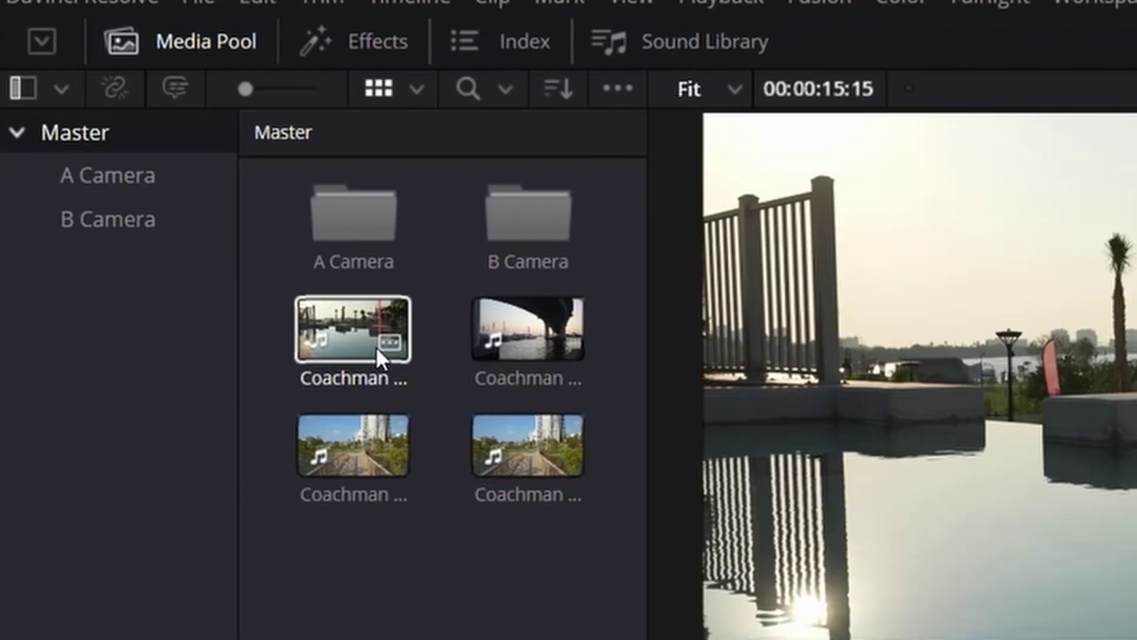
{"action": "left_click_drag", "start_coordinate": [261, 348], "coordinate": [301, 639]}
Step: Place Coachman Park 1 at the timeline start, switch to dual viewers, and play it briefly
{"action": "left_click_drag", "start_coordinate": [239, 317], "coordinate": [167, 411]}
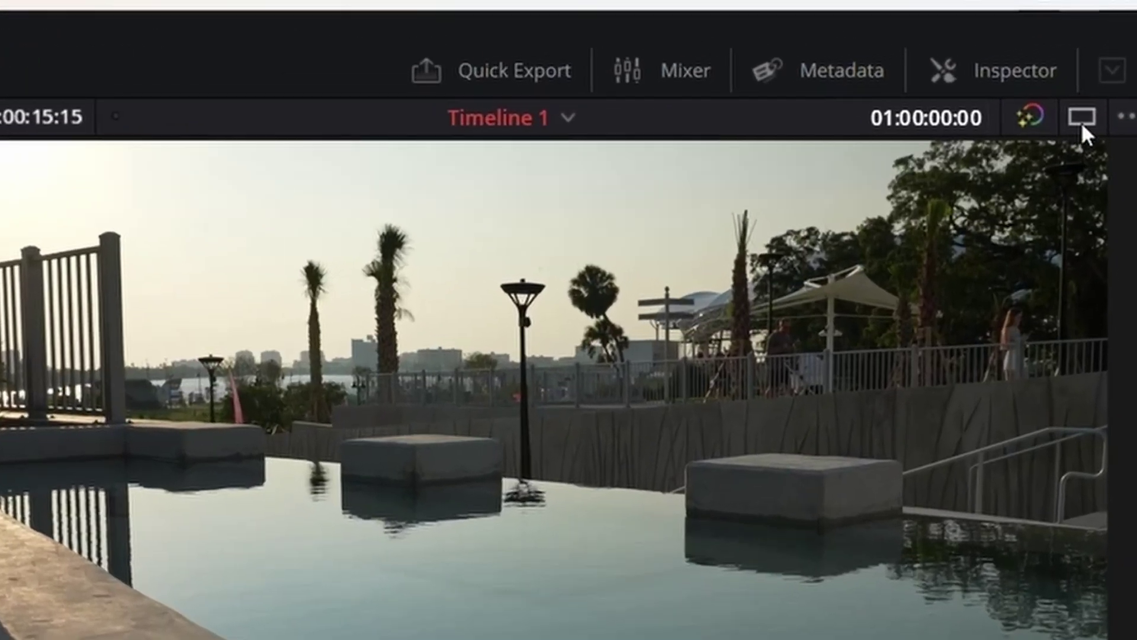
{"action": "left_click", "coordinate": [1090, 97]}
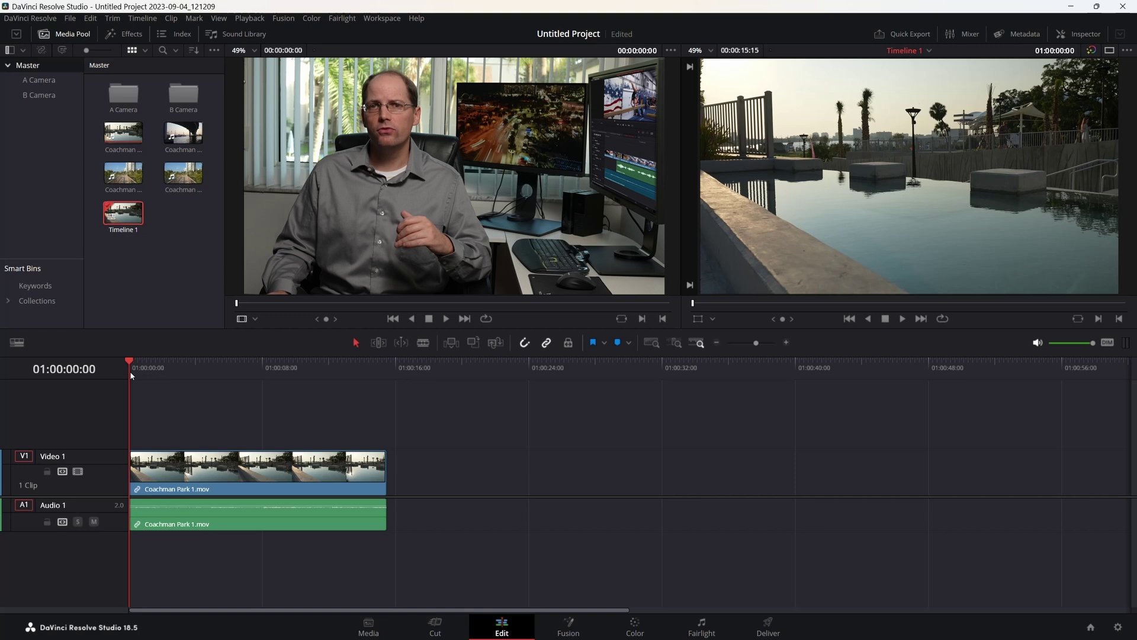
{"action": "key", "text": "space"}
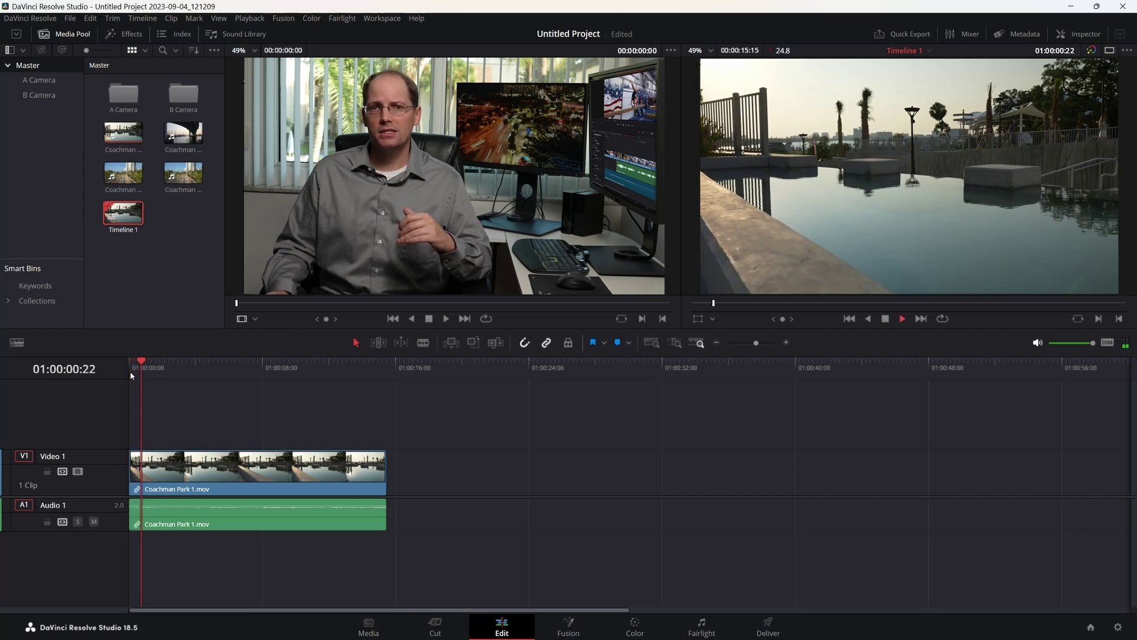
{"action": "key", "text": "space"}
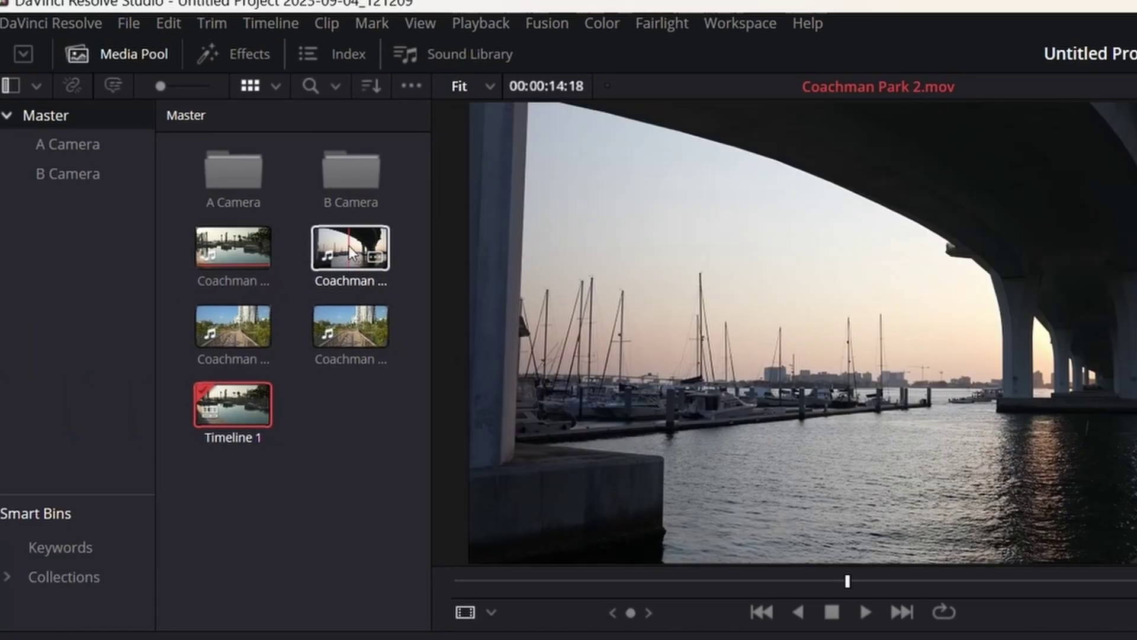
Step: Load Coachman Park 2 in a single source viewer and show its inspector settings
{"action": "left_click", "coordinate": [350, 247]}
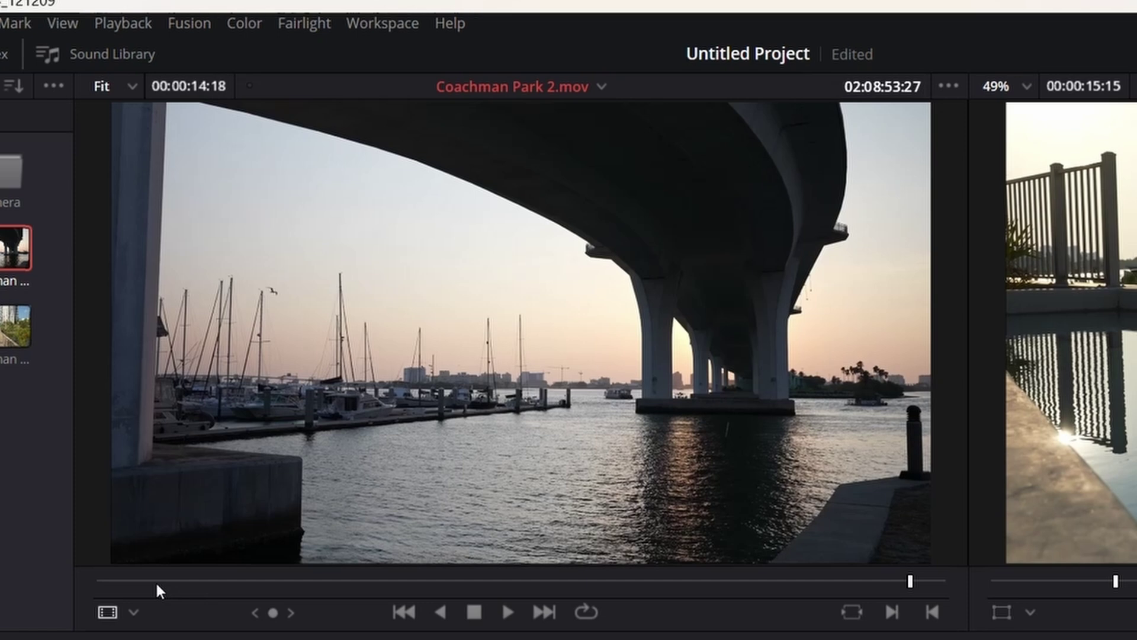
{"action": "left_click_drag", "start_coordinate": [156, 585], "coordinate": [91, 588]}
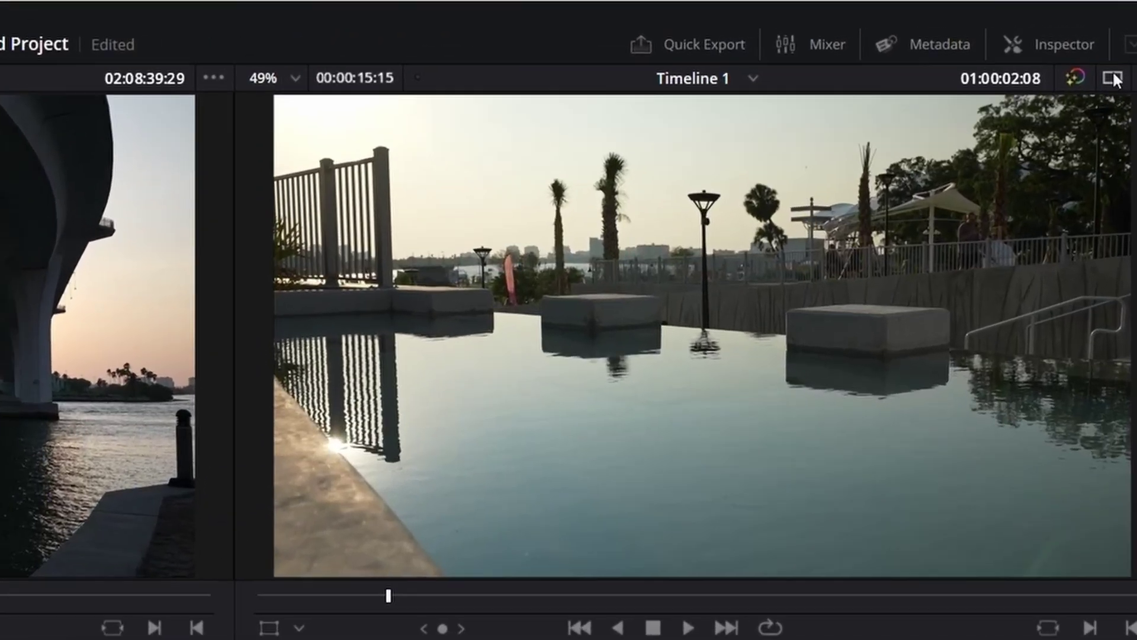
{"action": "left_click", "coordinate": [1110, 50]}
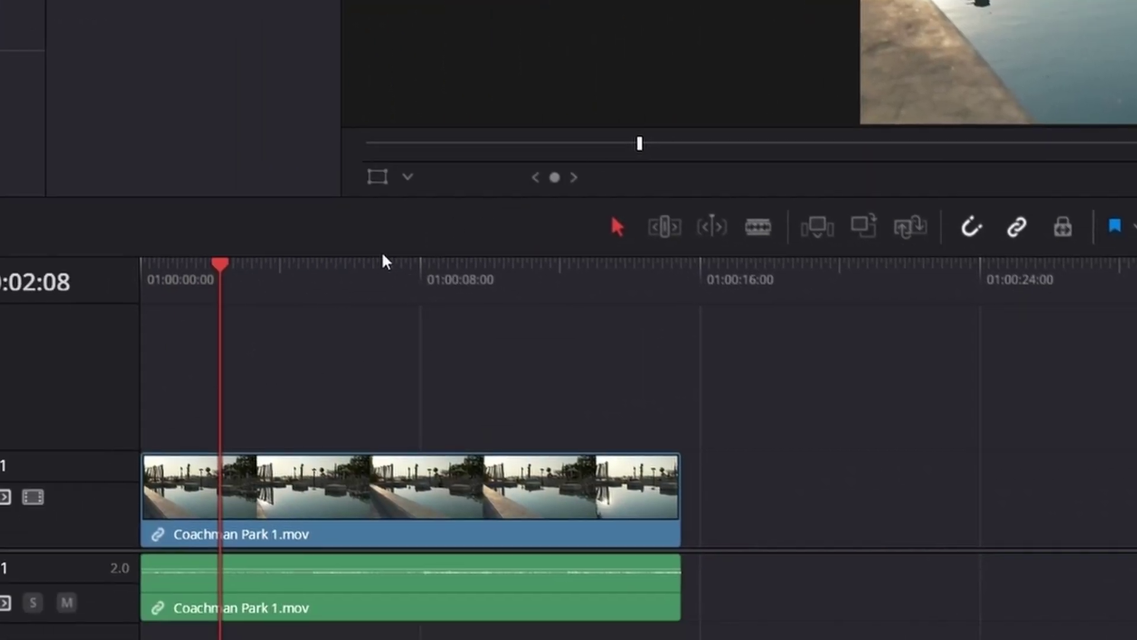
{"action": "left_click_drag", "start_coordinate": [220, 302], "coordinate": [286, 292]}
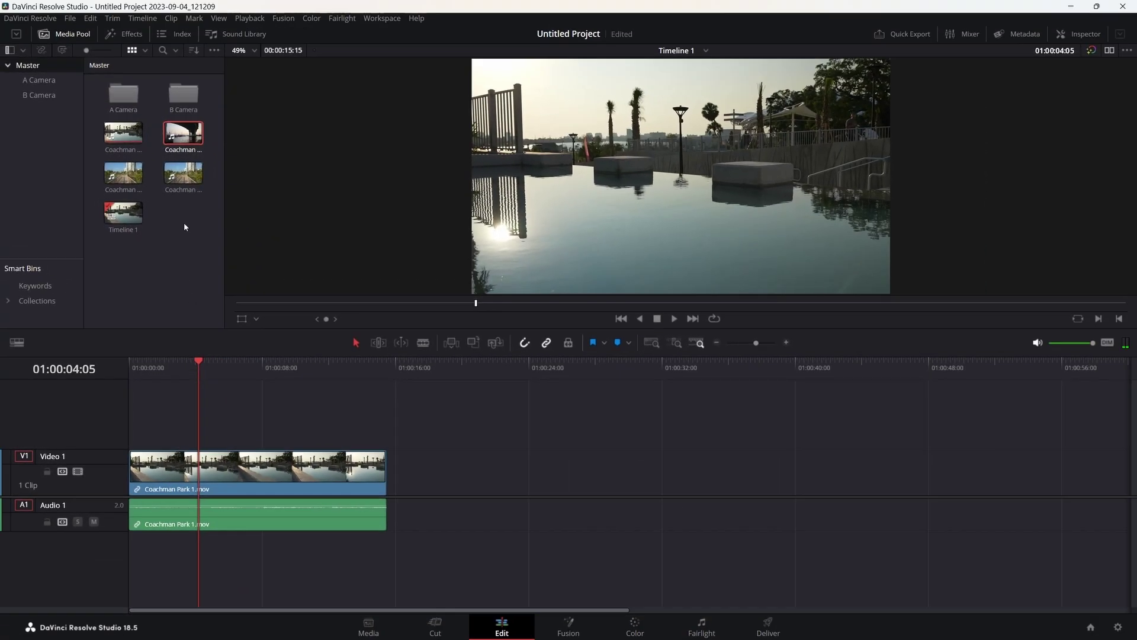
{"action": "left_click", "coordinate": [182, 133]}
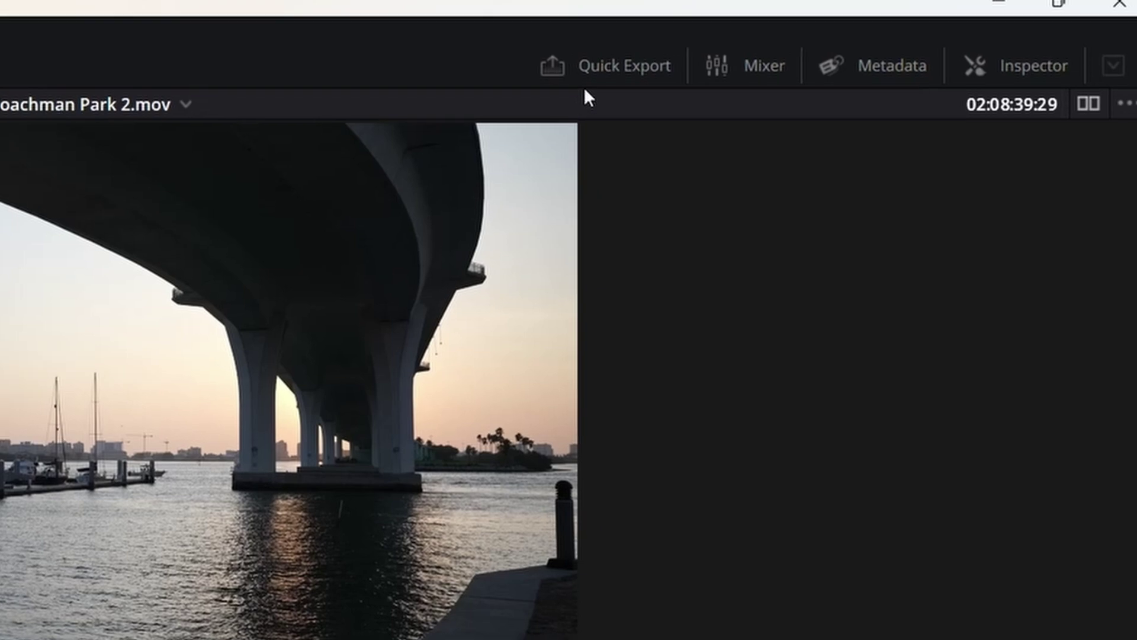
{"action": "left_click", "coordinate": [1027, 65]}
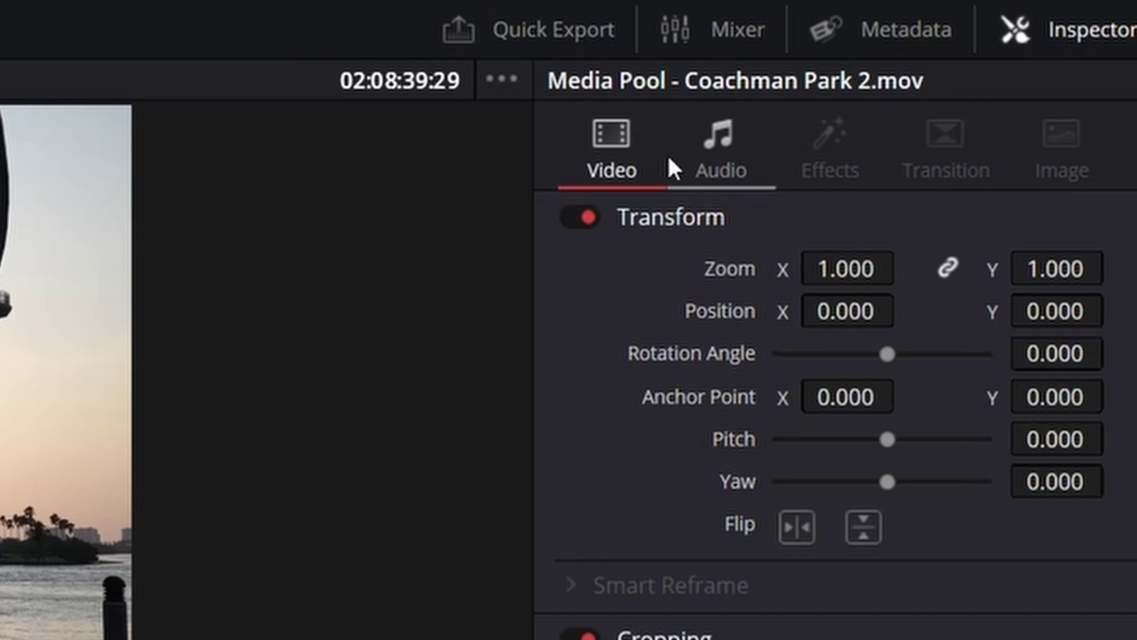
{"action": "left_click", "coordinate": [719, 161]}
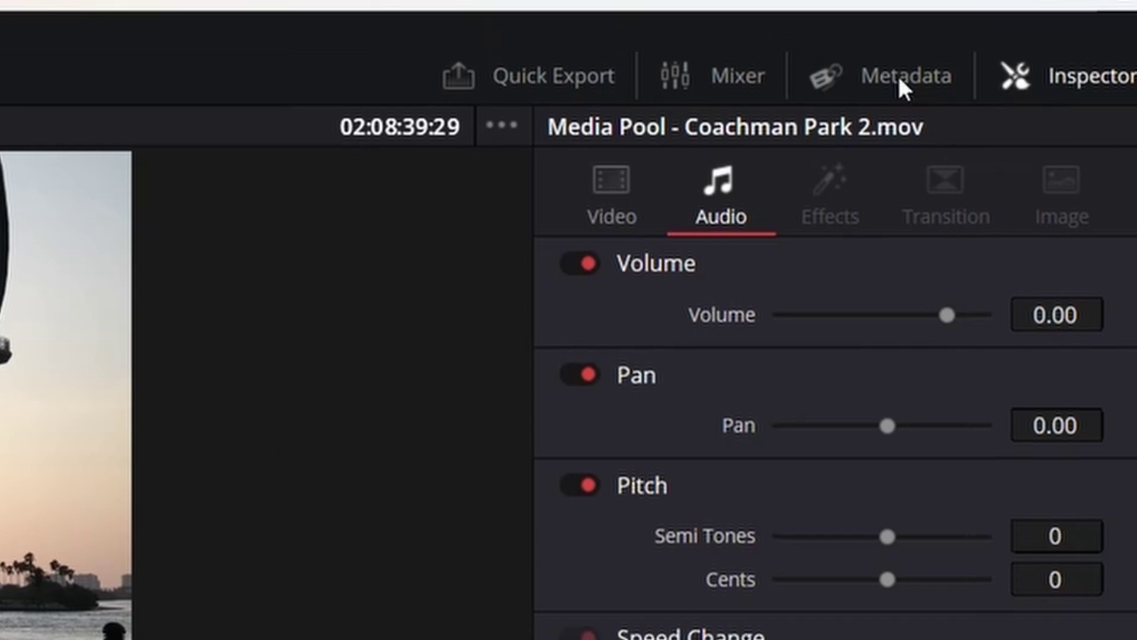
{"action": "left_click", "coordinate": [897, 73]}
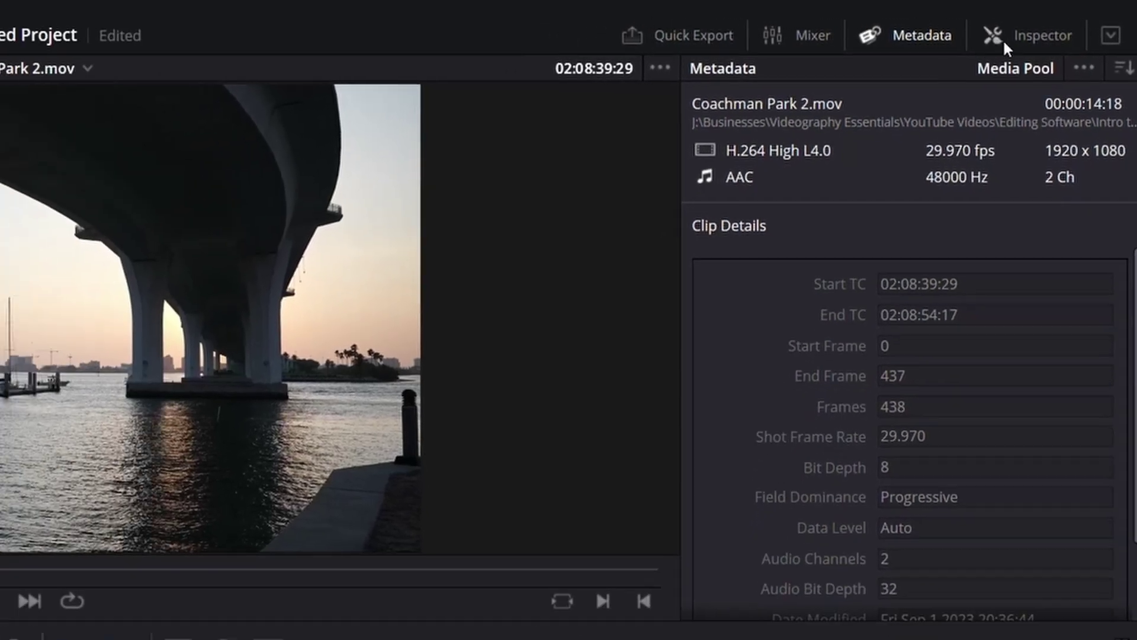
{"action": "left_click", "coordinate": [983, 37]}
{"action": "left_click", "coordinate": [1029, 35]}
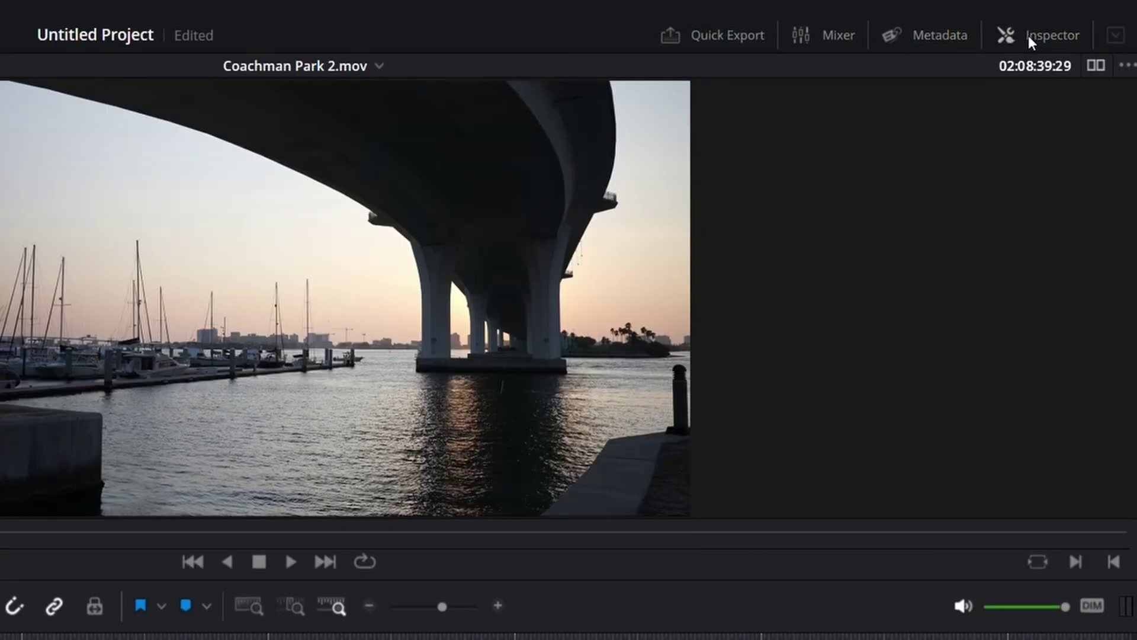
{"action": "left_click", "coordinate": [867, 35]}
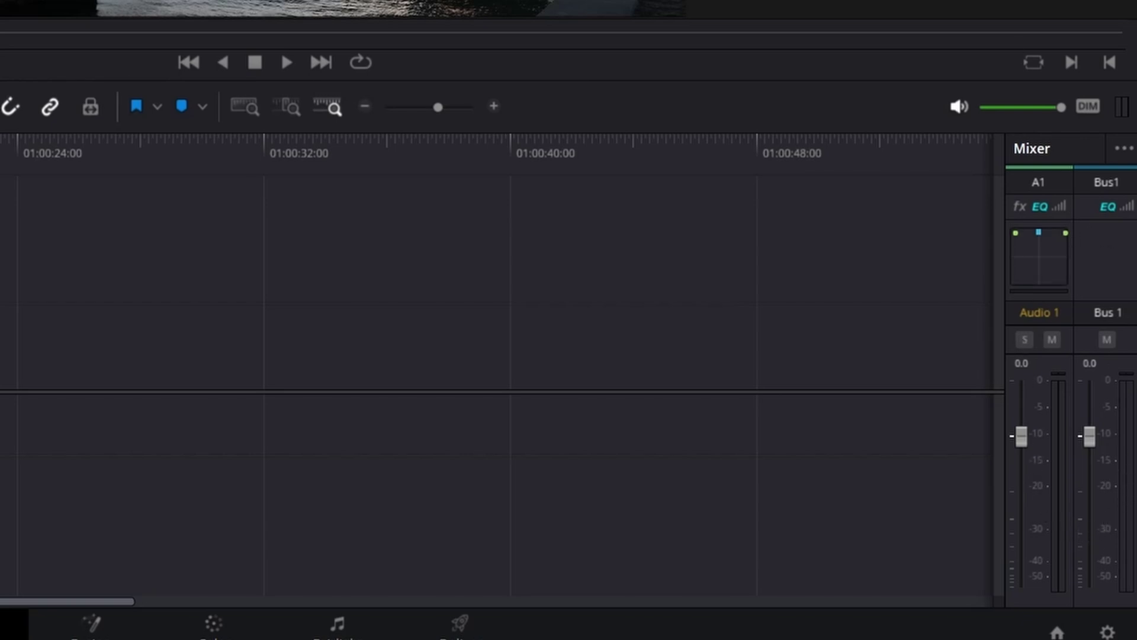
{"action": "left_click", "coordinate": [827, 0]}
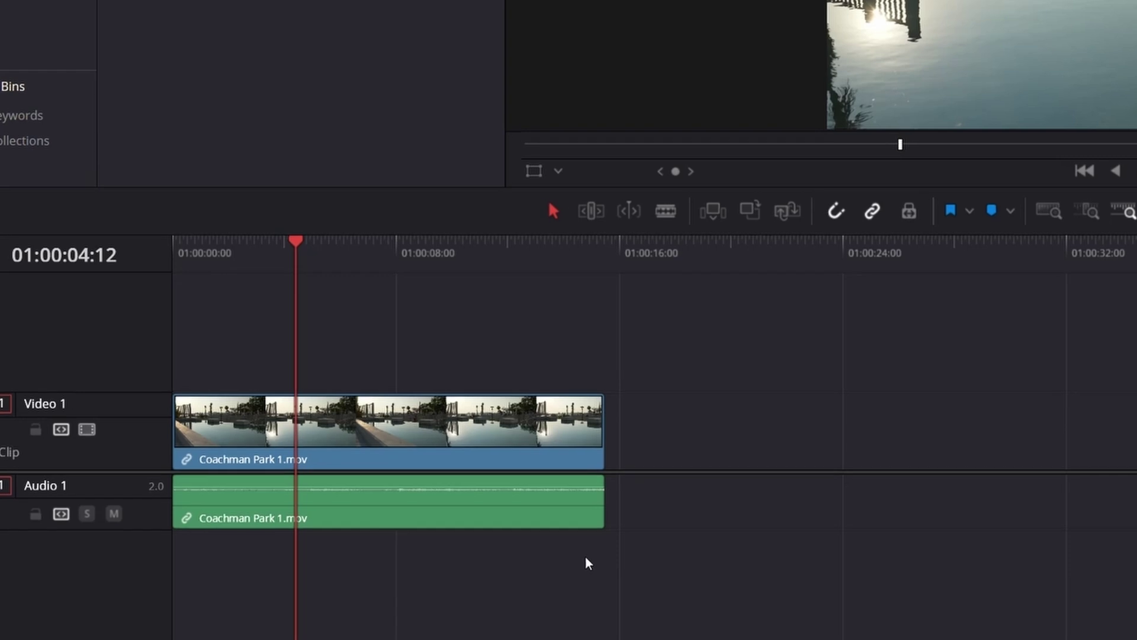
Step: Blade the Coachman Park 1 clip at two points into three pieces, then return to the Selection tool
{"action": "left_click", "coordinate": [440, 411]}
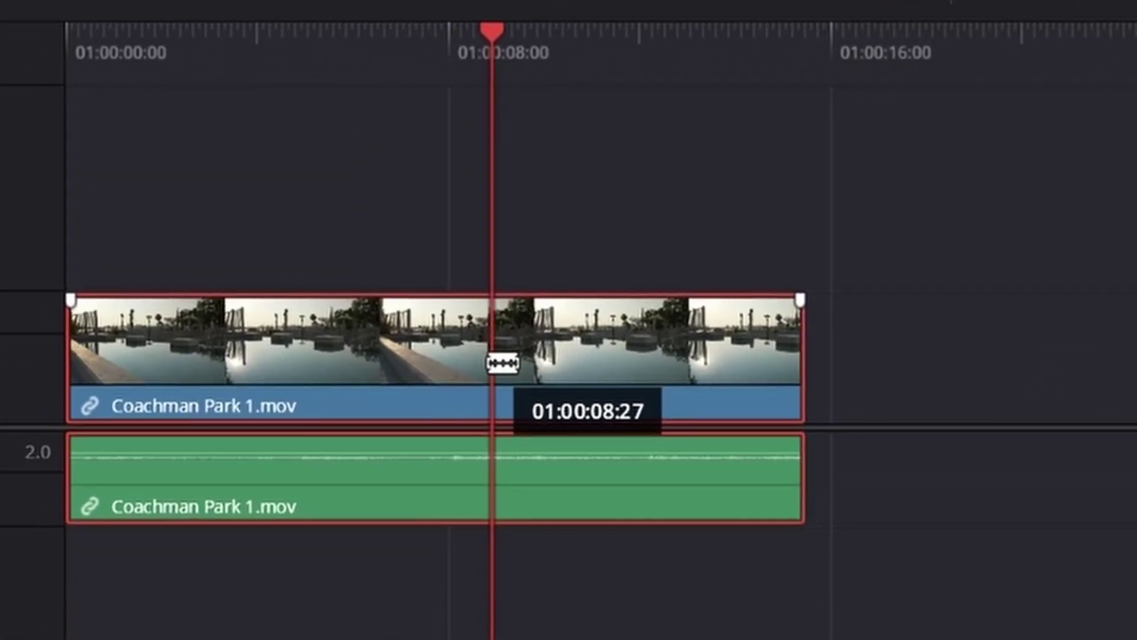
{"action": "left_click", "coordinate": [502, 364]}
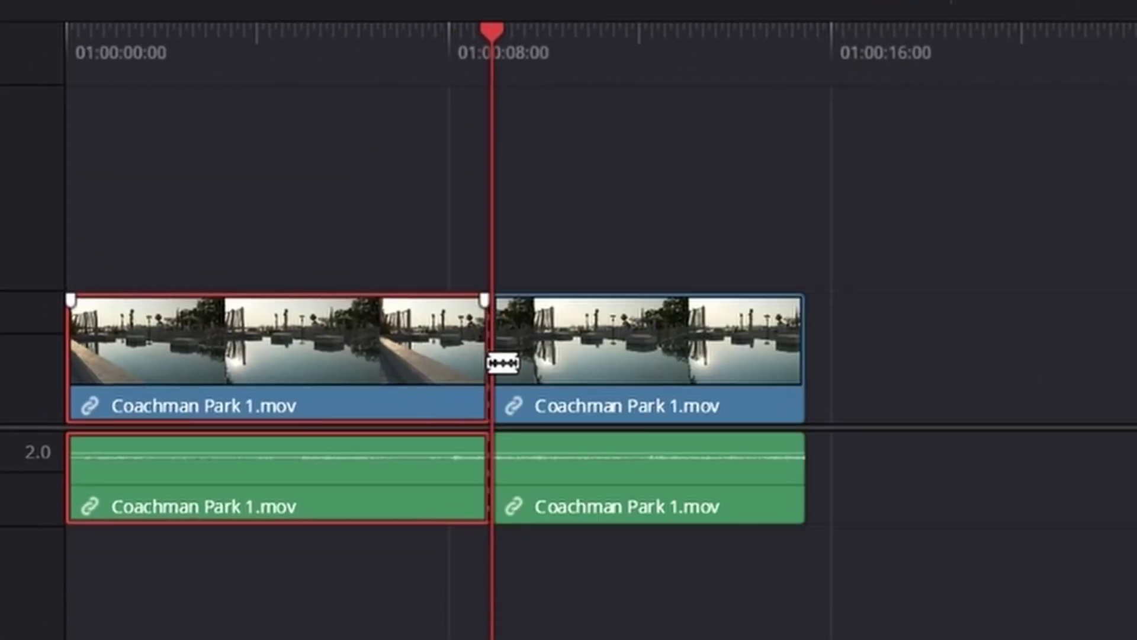
{"action": "left_click", "coordinate": [620, 365]}
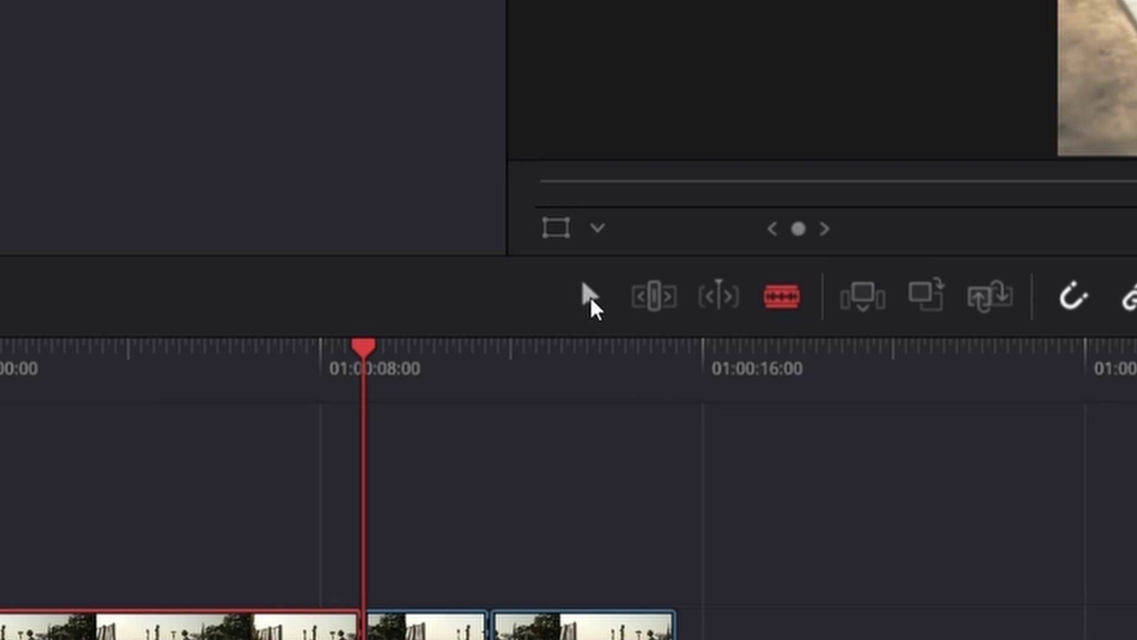
{"action": "left_click", "coordinate": [590, 295]}
{"action": "left_click", "coordinate": [559, 301]}
{"action": "left_click", "coordinate": [435, 320]}
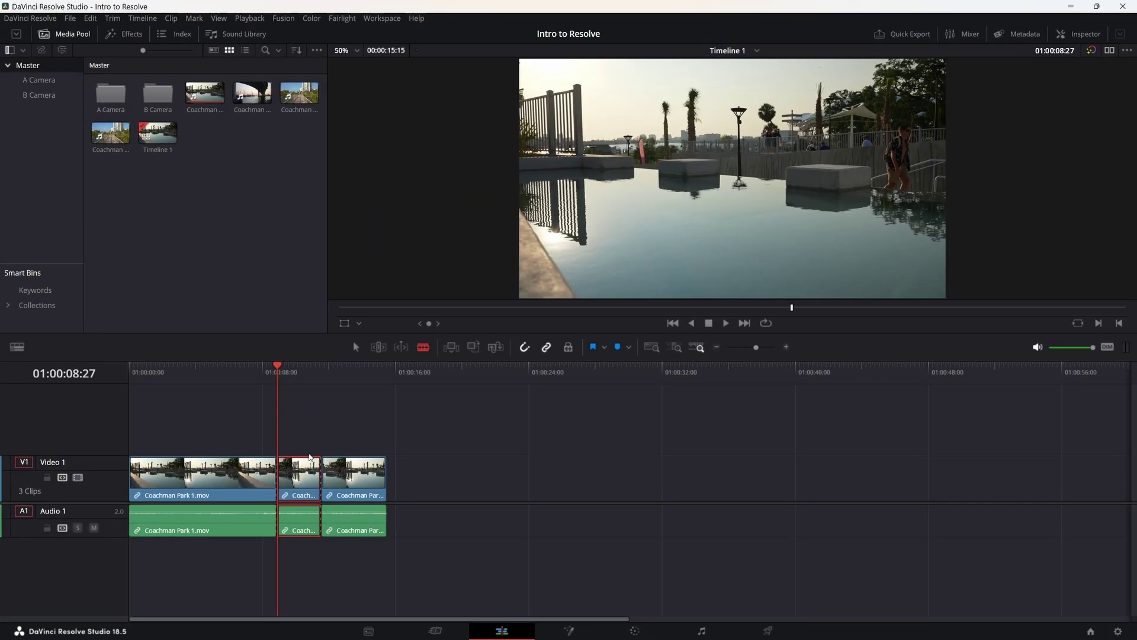
{"action": "left_click", "coordinate": [356, 347]}
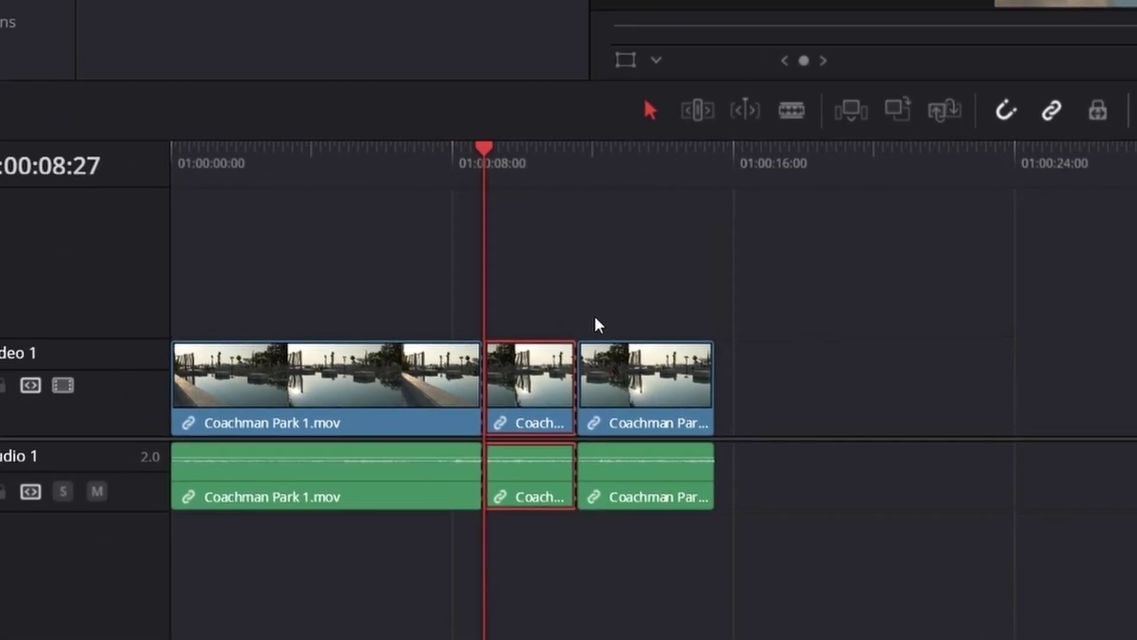
Step: Delete the first clip, undo, then ripple-delete it so the two shorter clips start at 01:00:00:00
{"action": "left_click", "coordinate": [358, 165]}
{"action": "left_click", "coordinate": [407, 377]}
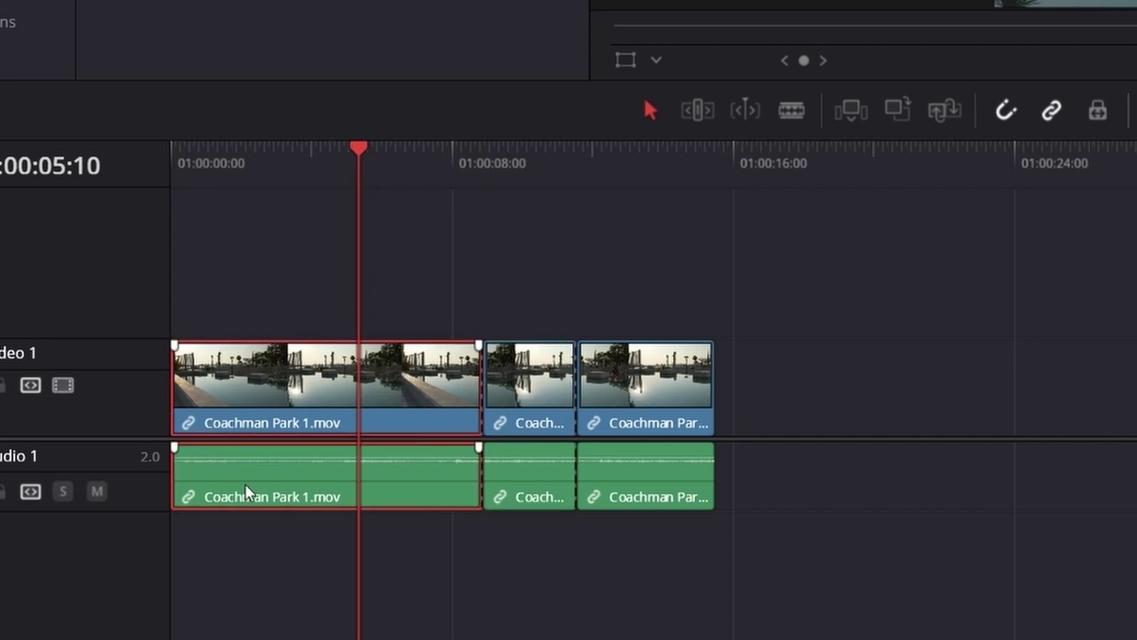
{"action": "key", "text": "BackSpace"}
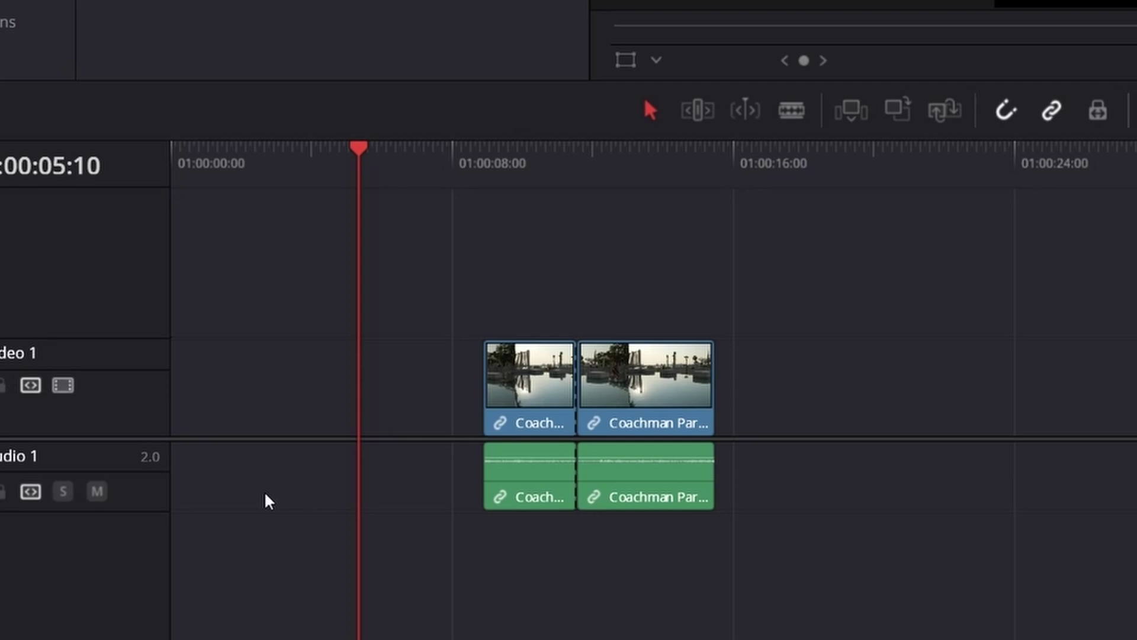
{"action": "key", "text": "ctrl+z"}
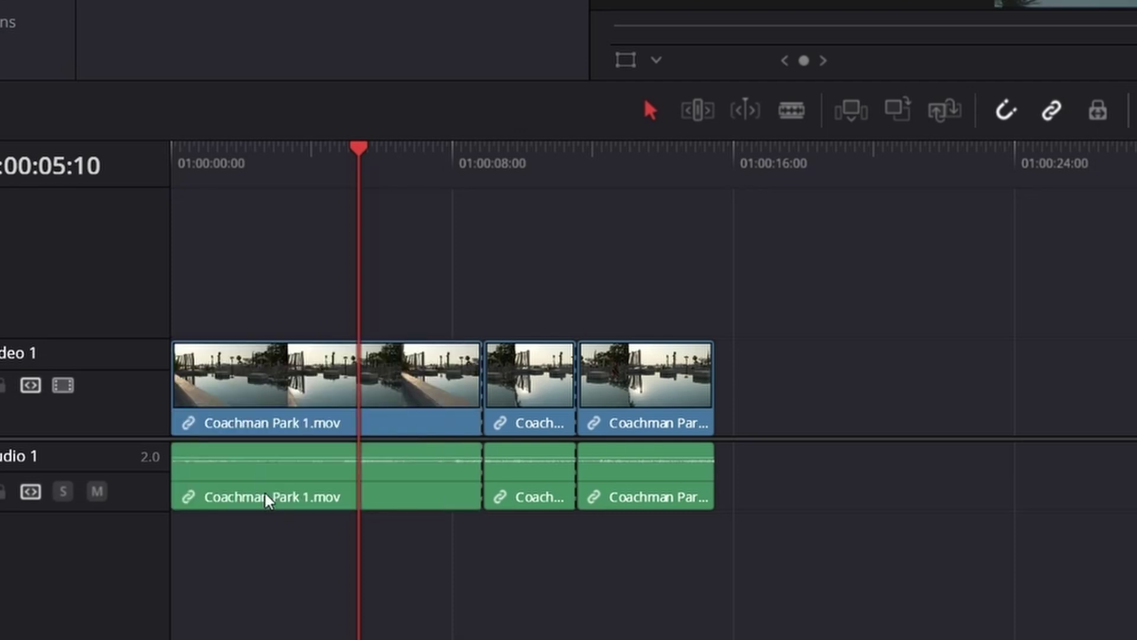
{"action": "left_click", "coordinate": [332, 400]}
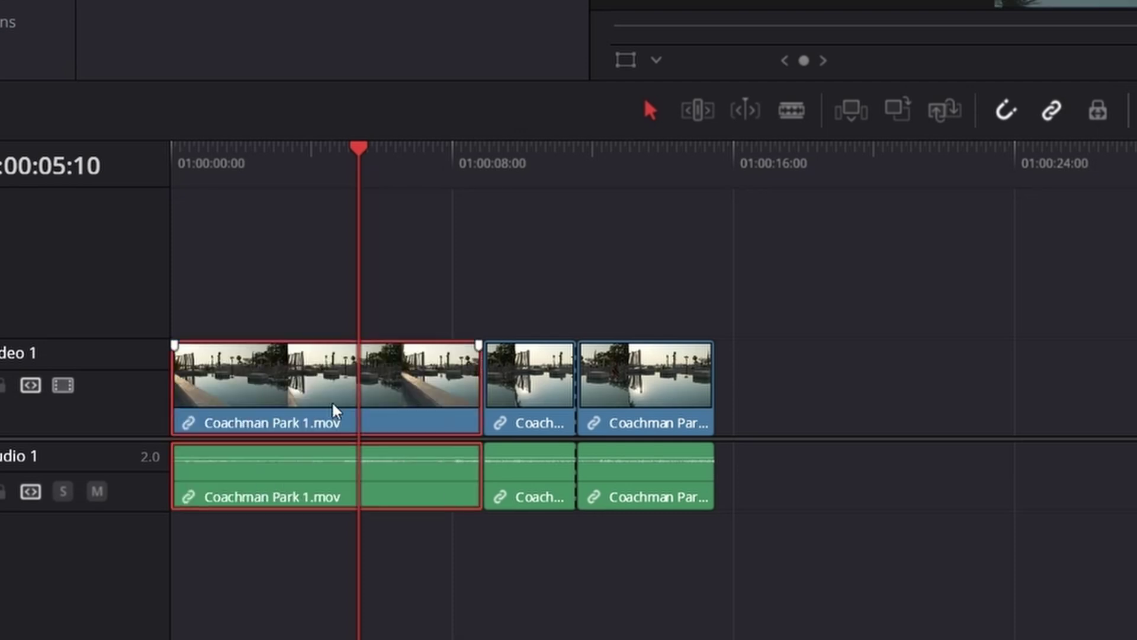
{"action": "key", "text": "Delete"}
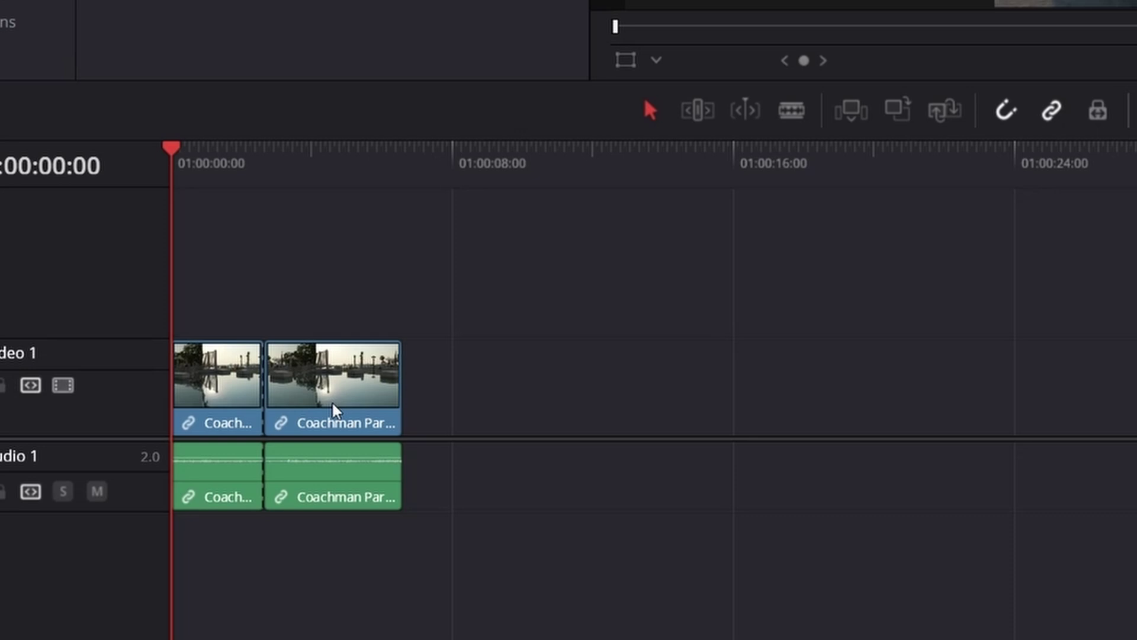
Step: Split the longer Coachman Park clip near 01:00:04:07 and ripple-delete the opening piece
{"action": "left_click", "coordinate": [331, 401]}
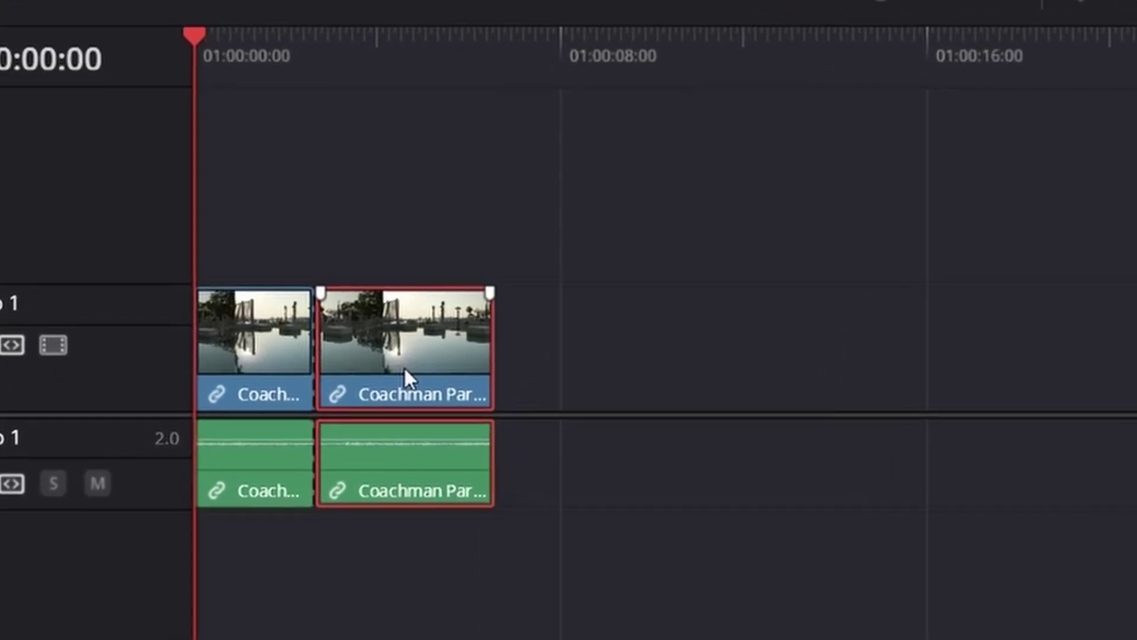
{"action": "left_click", "coordinate": [320, 74]}
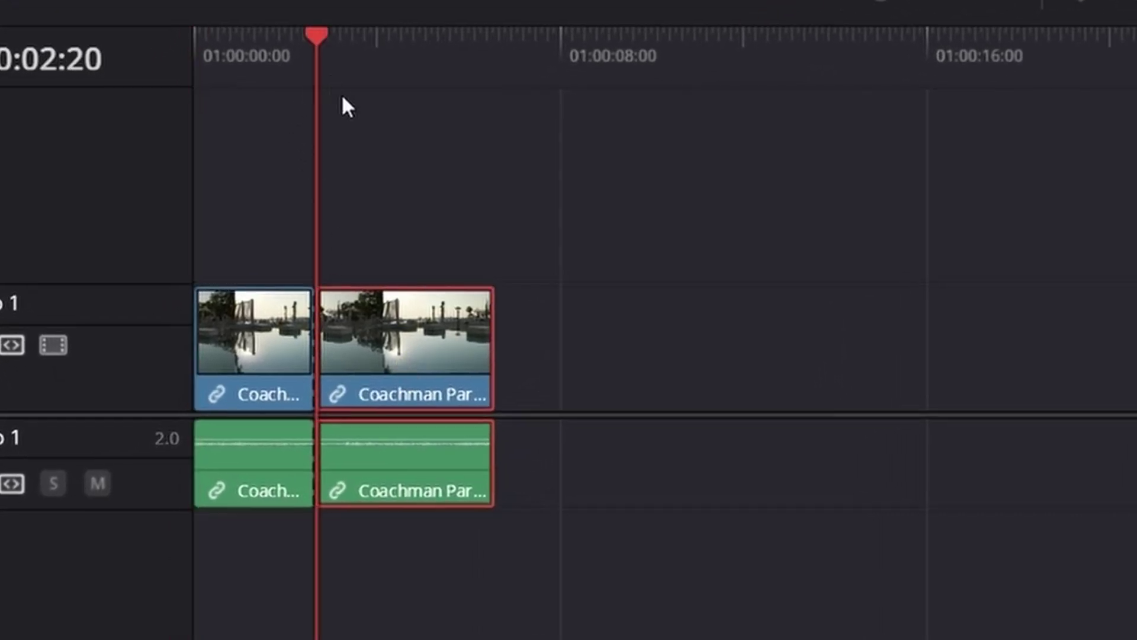
{"action": "left_click", "coordinate": [380, 77]}
{"action": "key", "text": "space"}
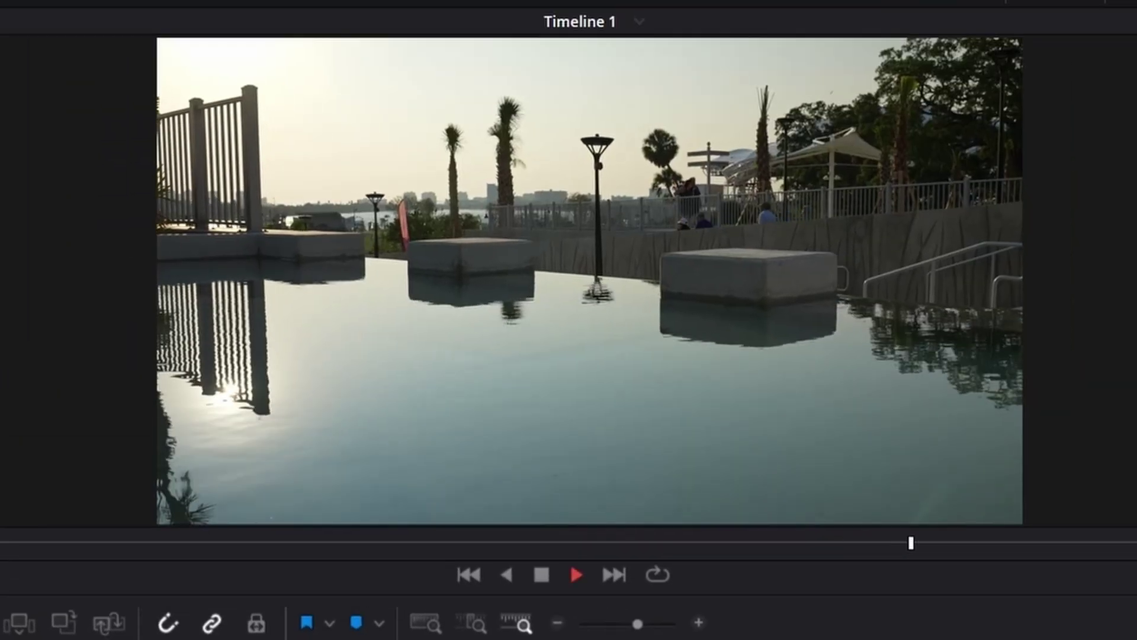
{"action": "key", "text": "space"}
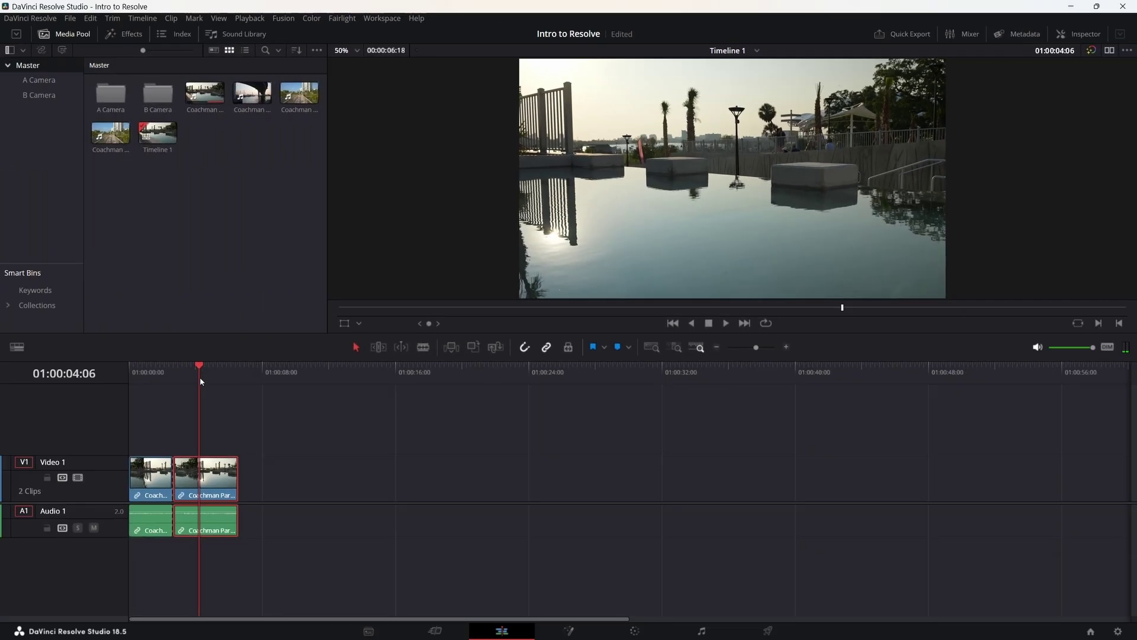
{"action": "key", "text": "Right"}
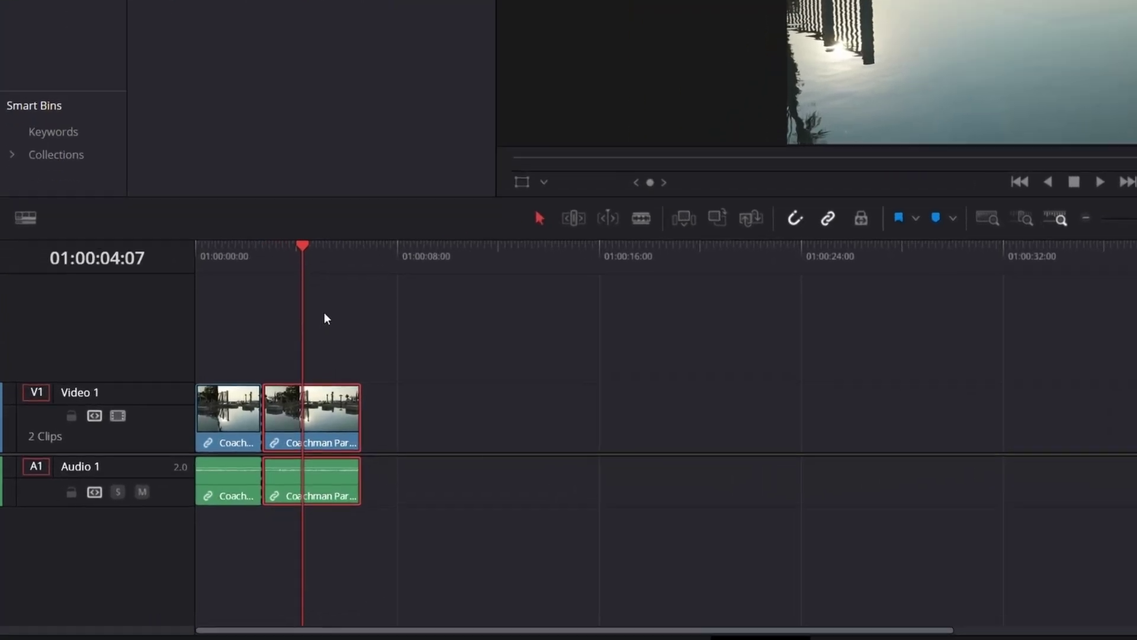
{"action": "key", "text": "ctrl+b"}
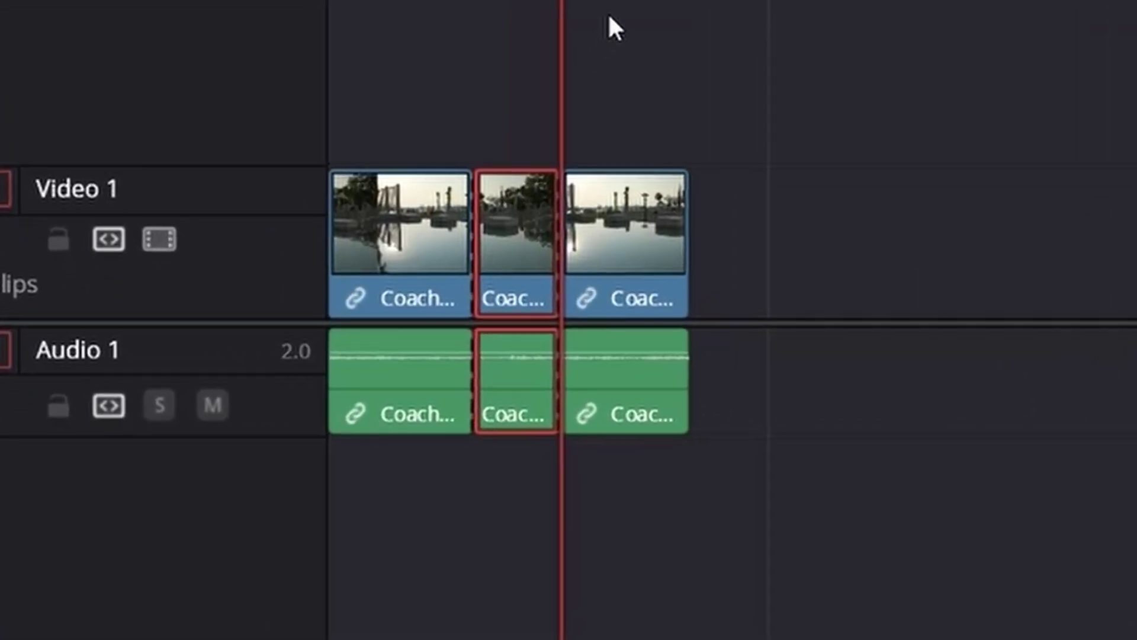
{"action": "left_click", "coordinate": [430, 255]}
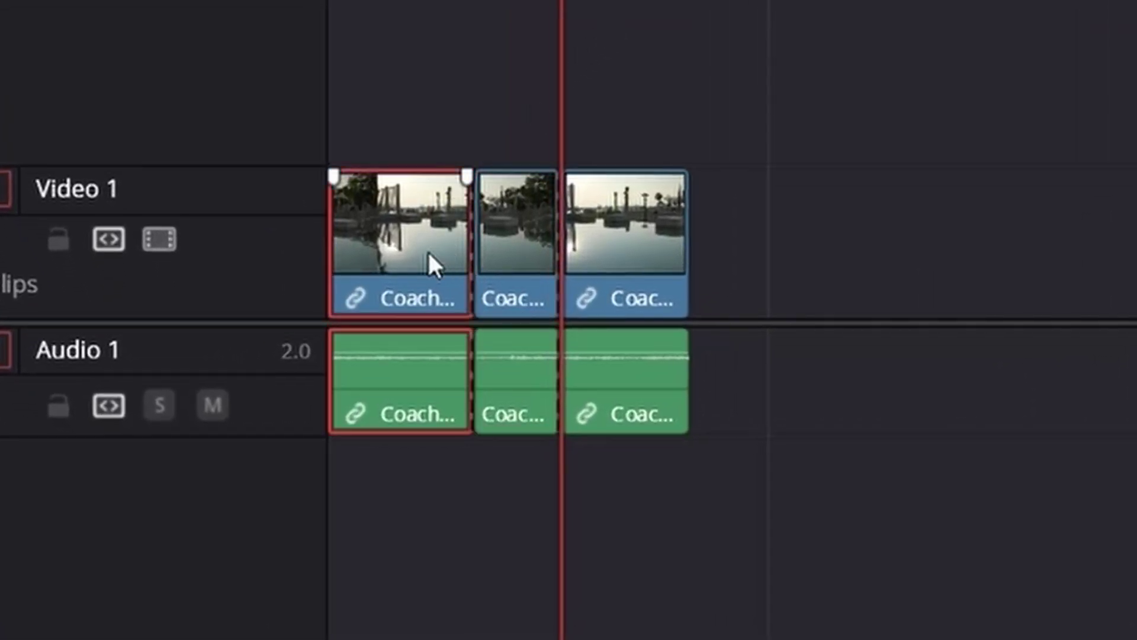
{"action": "key", "text": "Delete"}
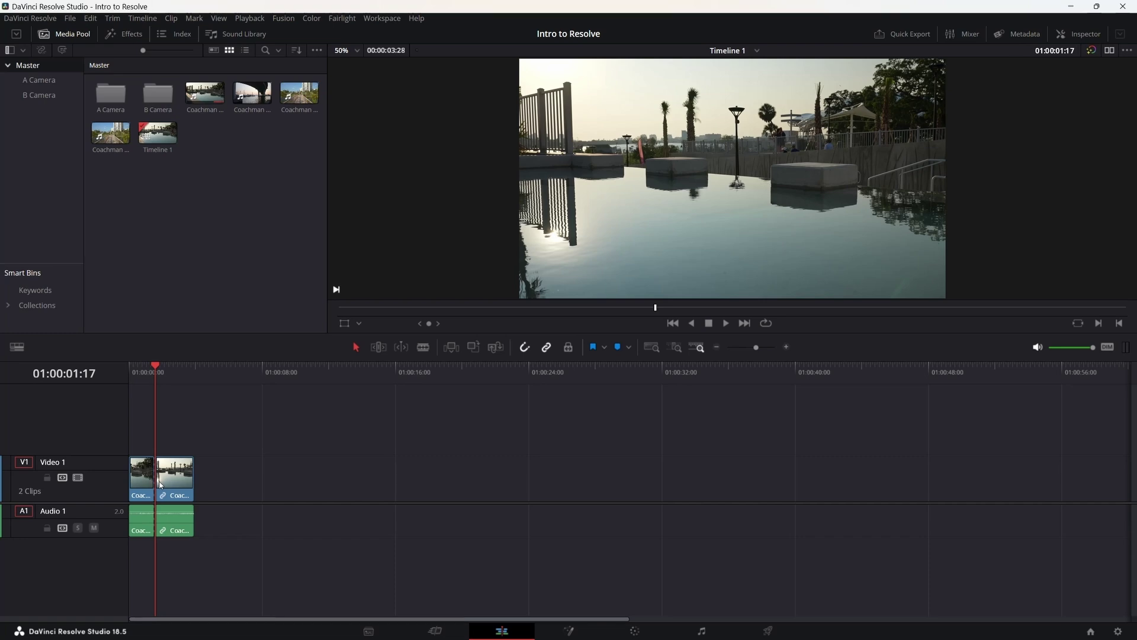
Step: Delete both timeline clips and load Coachman Park 2 into the source viewer
{"action": "left_click_drag", "start_coordinate": [402, 409], "coordinate": [140, 551]}
{"action": "key", "text": "Delete"}
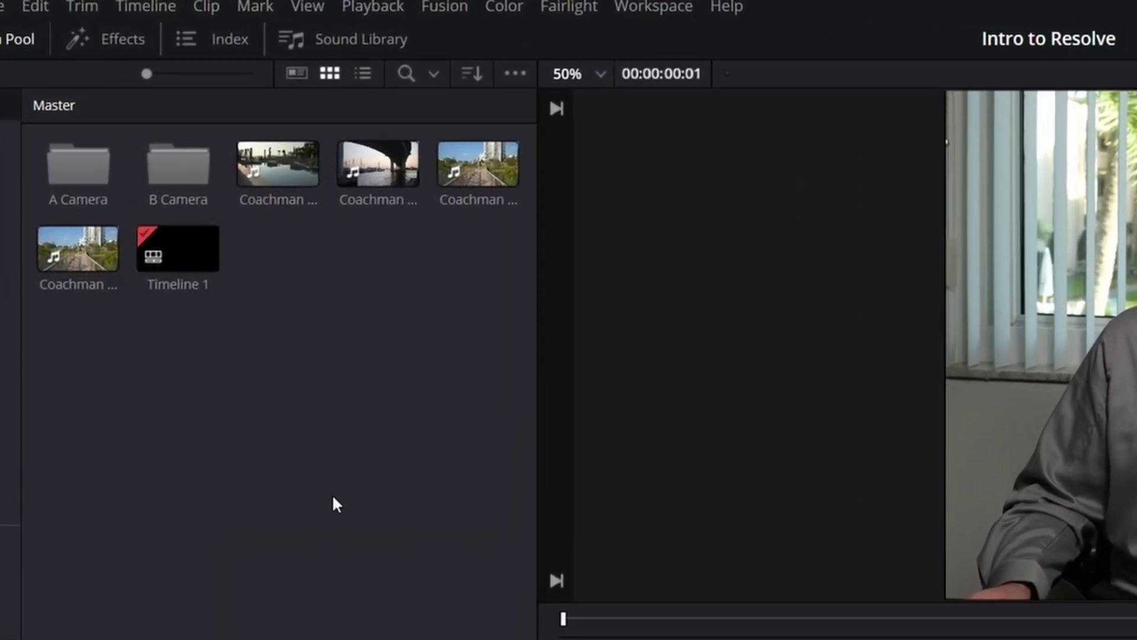
{"action": "left_click", "coordinate": [365, 168]}
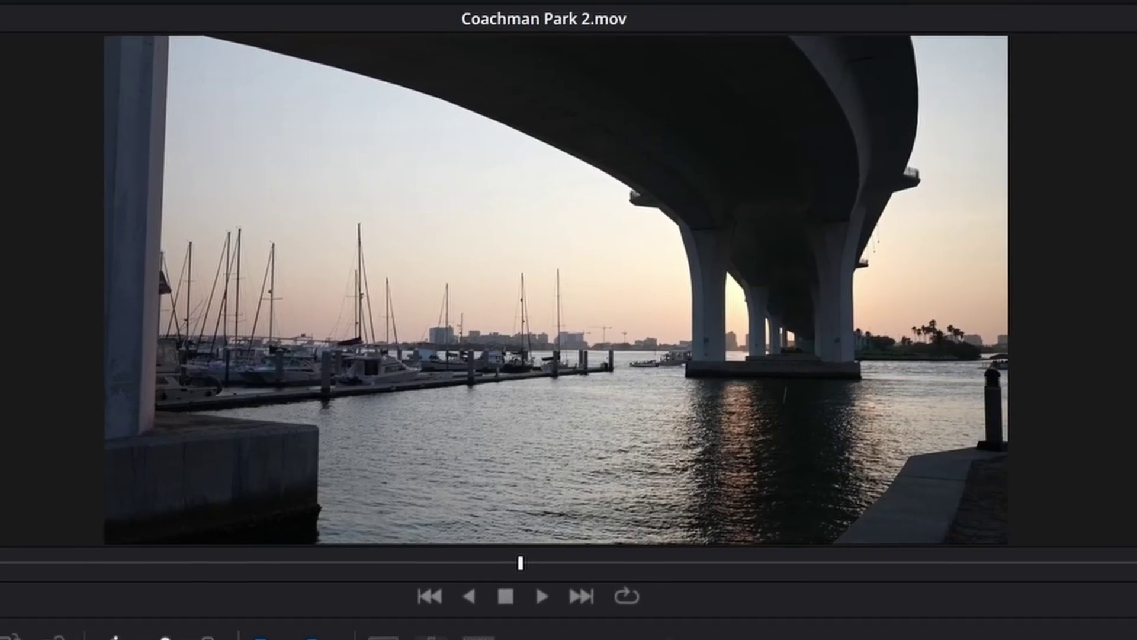
Step: Mark in and out points spanning 00:03:07 on Coachman Park 2.mov in the source viewer
{"action": "left_click", "coordinate": [33, 543]}
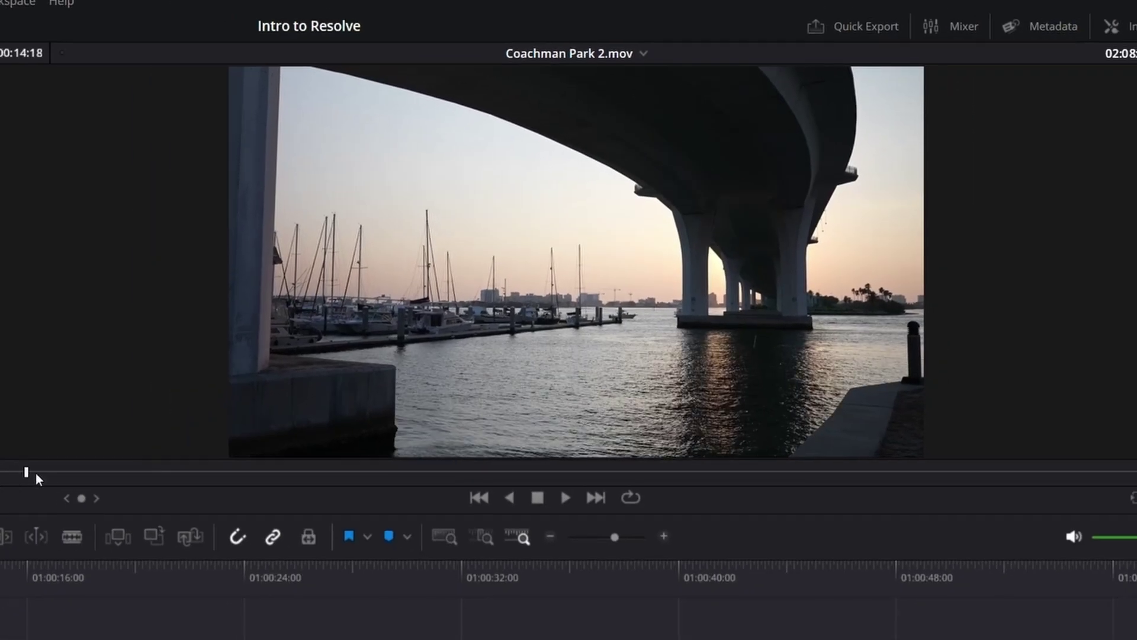
{"action": "left_click_drag", "start_coordinate": [35, 474], "coordinate": [126, 478]}
{"action": "key", "text": "space"}
{"action": "key", "text": "space"}
{"action": "key", "text": "j"}
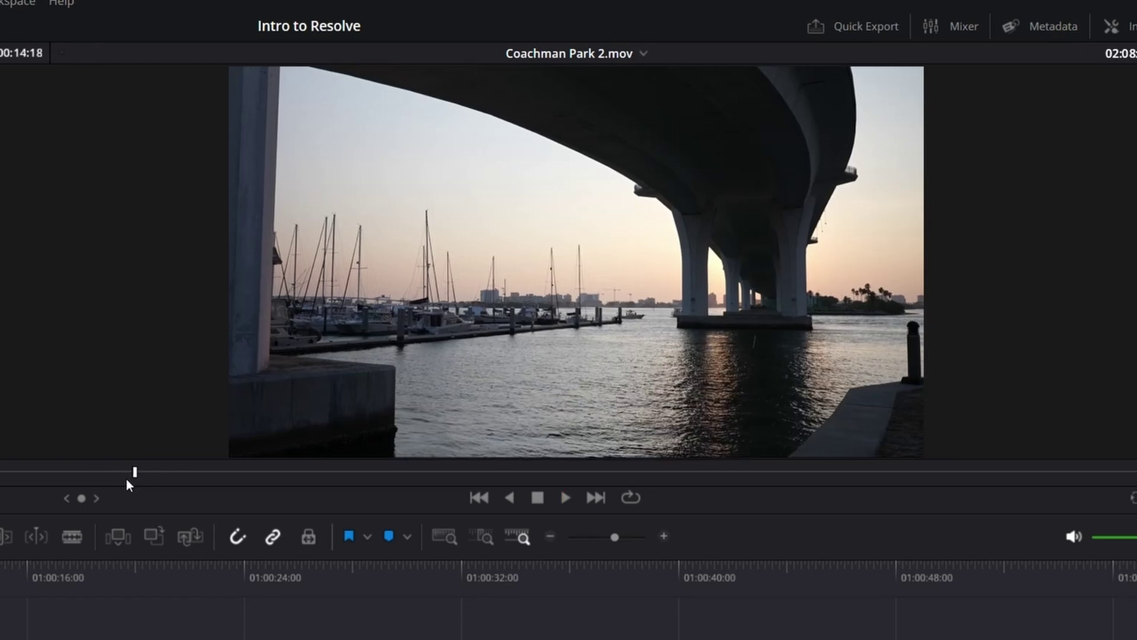
{"action": "key", "text": "i"}
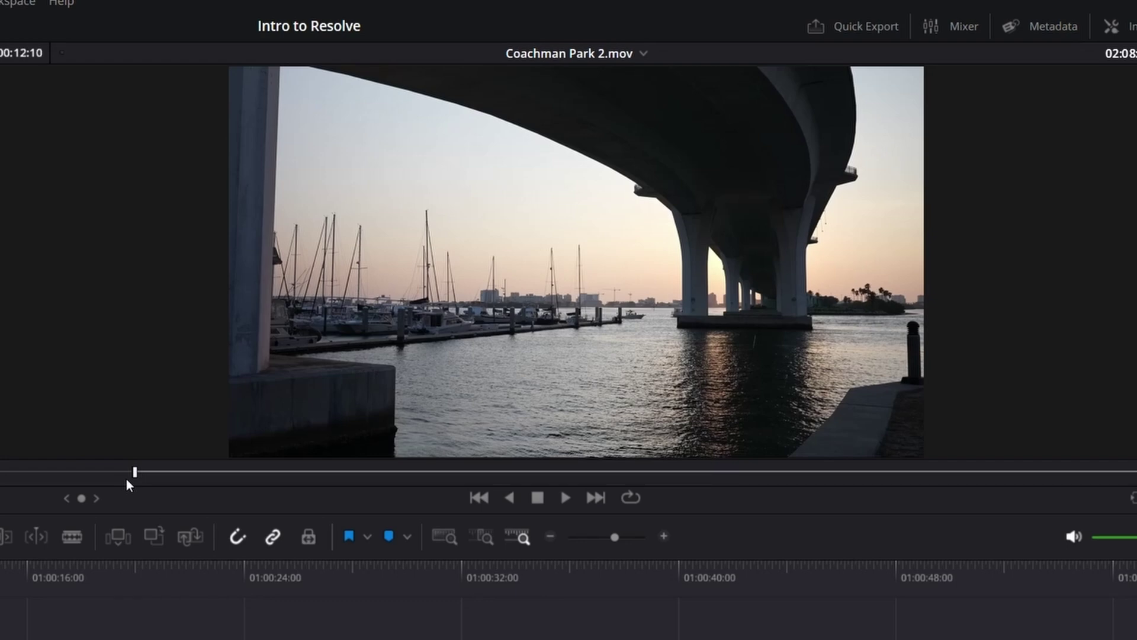
{"action": "key", "text": "l"}
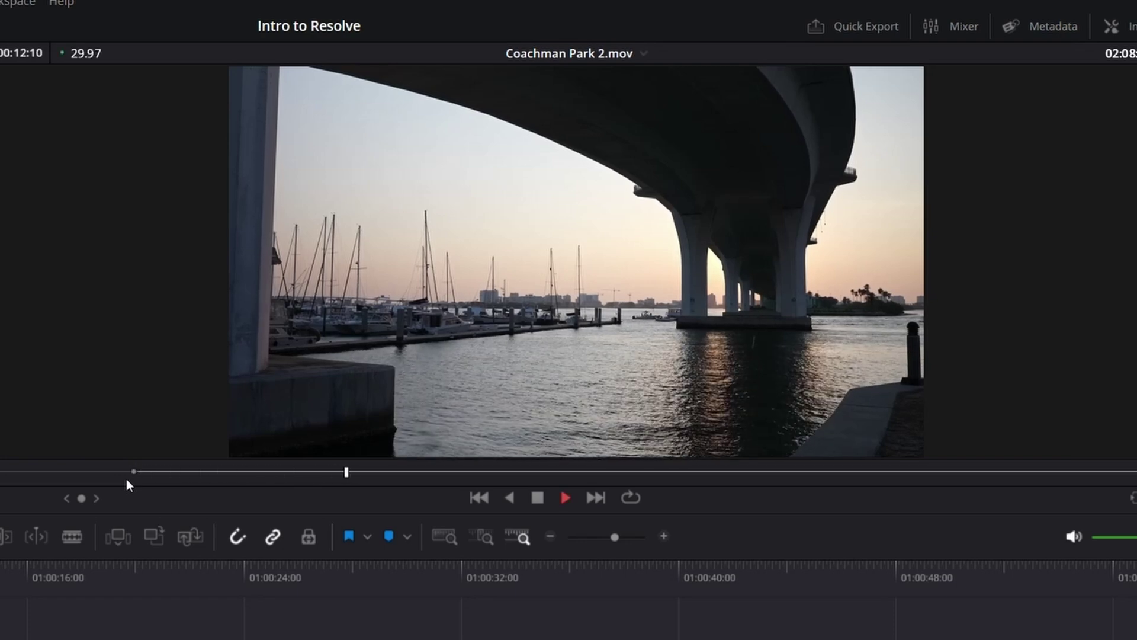
{"action": "key", "text": "k"}
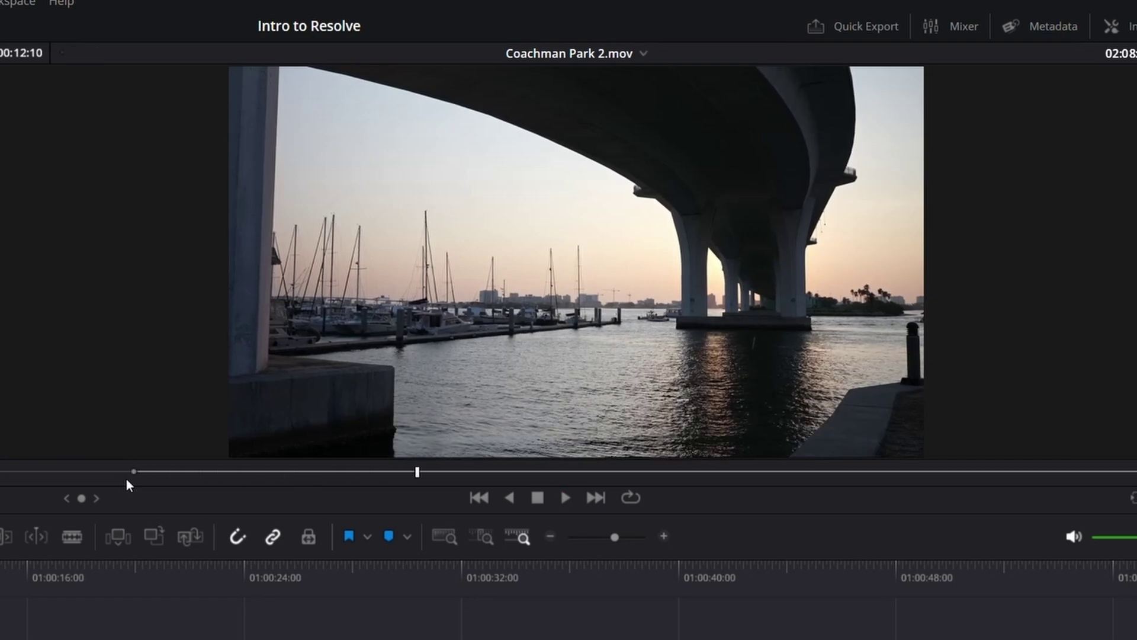
{"action": "key", "text": "o"}
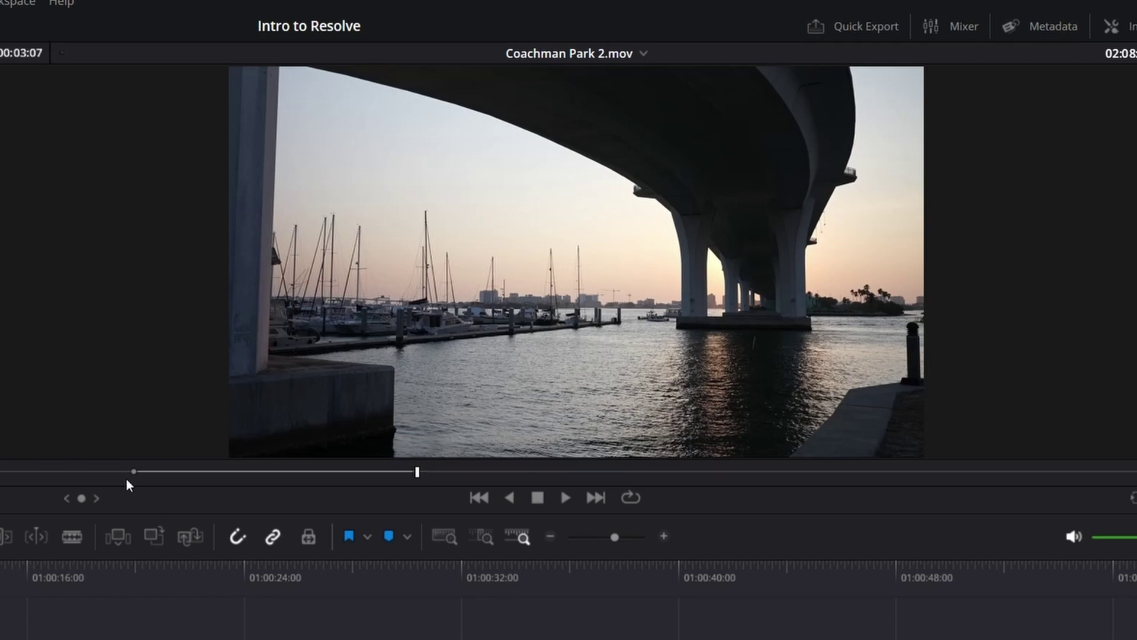
{"action": "mouse_move", "coordinate": [340, 360]}
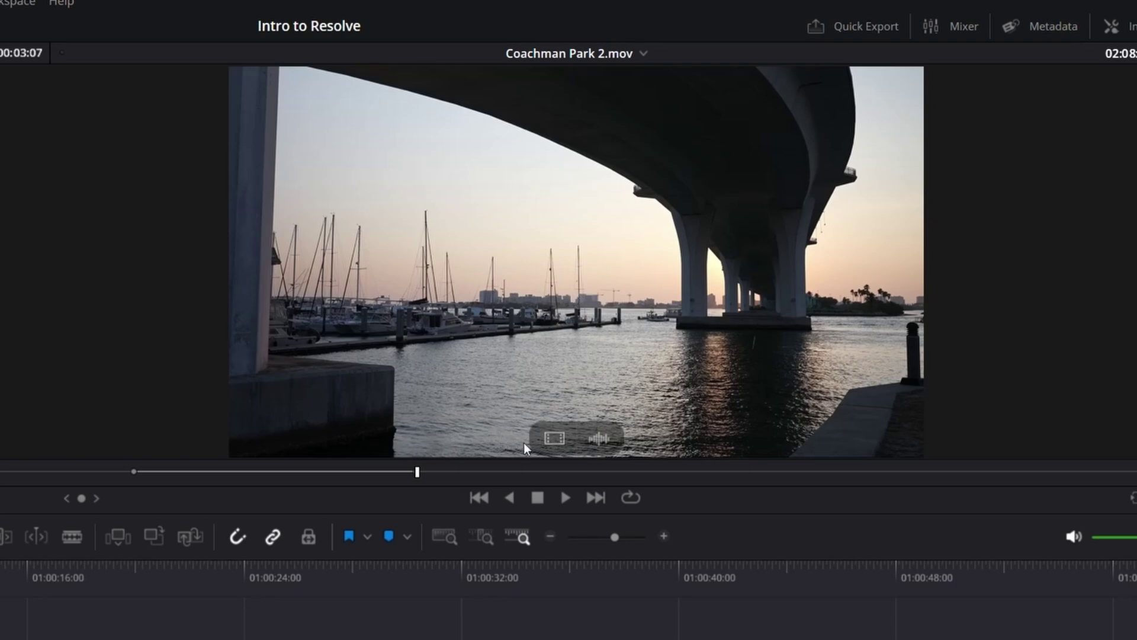
Step: Drag the marked Coachman Park 2.mov range onto the timeline and zoom in on it
{"action": "left_click_drag", "start_coordinate": [629, 286], "coordinate": [622, 263]}
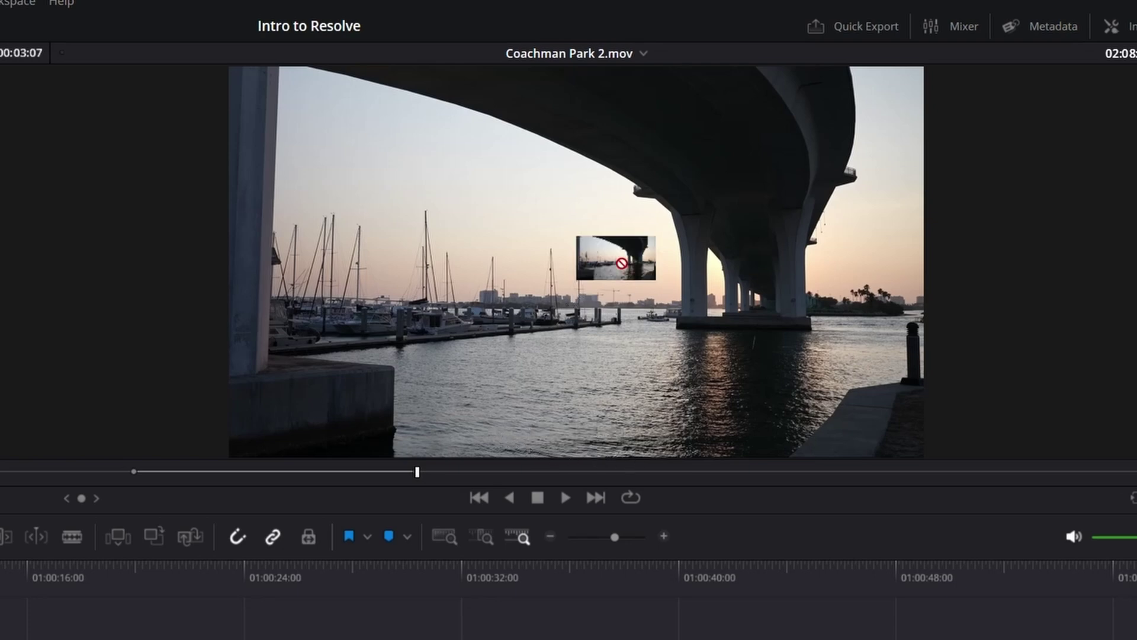
{"action": "left_click_drag", "start_coordinate": [621, 263], "coordinate": [76, 468]}
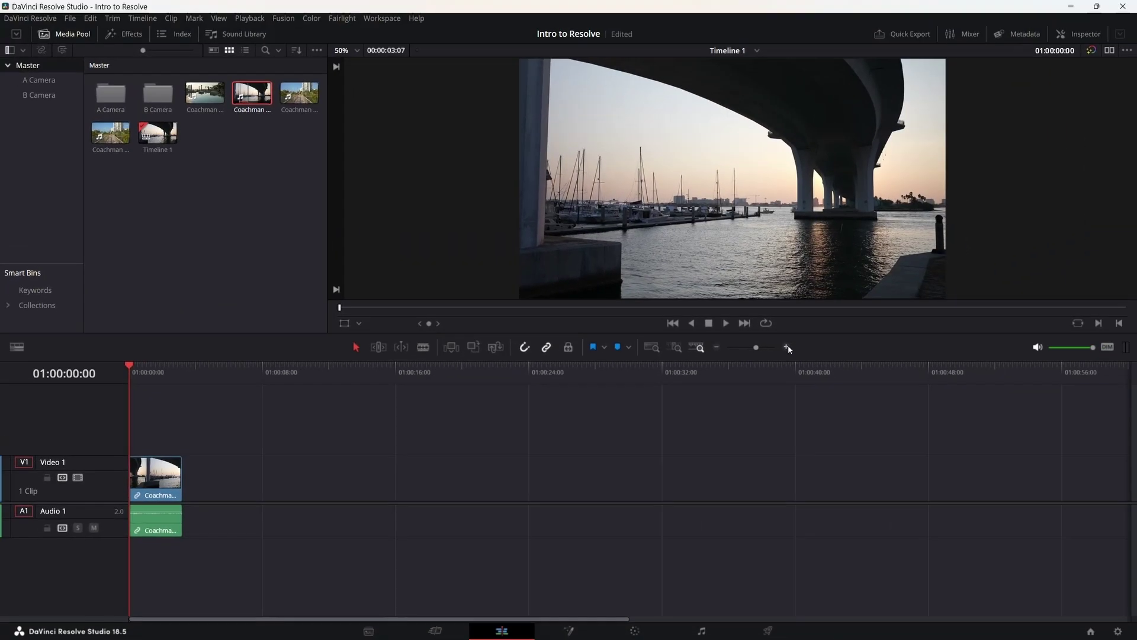
{"action": "left_click", "coordinate": [930, 298]}
{"action": "left_click", "coordinate": [929, 298]}
{"action": "left_click", "coordinate": [929, 298]}
{"action": "left_click", "coordinate": [392, 493]}
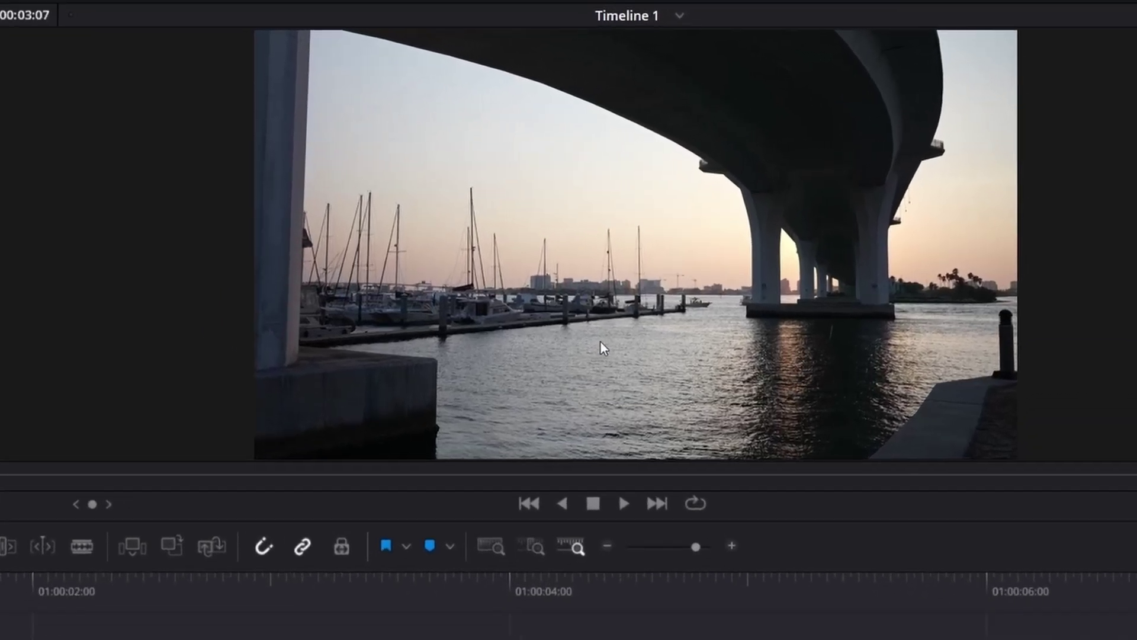
Step: Drop another Coachman Park 2.mov range after the existing clip, then add its audio only
{"action": "left_click_drag", "start_coordinate": [648, 385], "coordinate": [426, 637]}
{"action": "left_click_drag", "start_coordinate": [361, 403], "coordinate": [328, 415]}
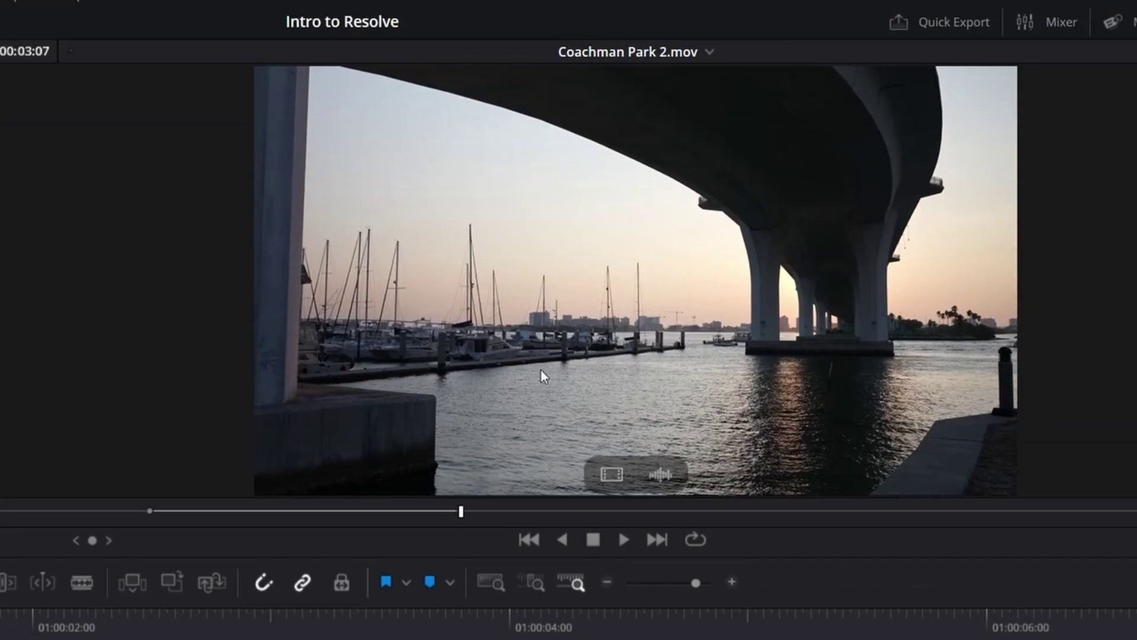
{"action": "mouse_move", "coordinate": [693, 460]}
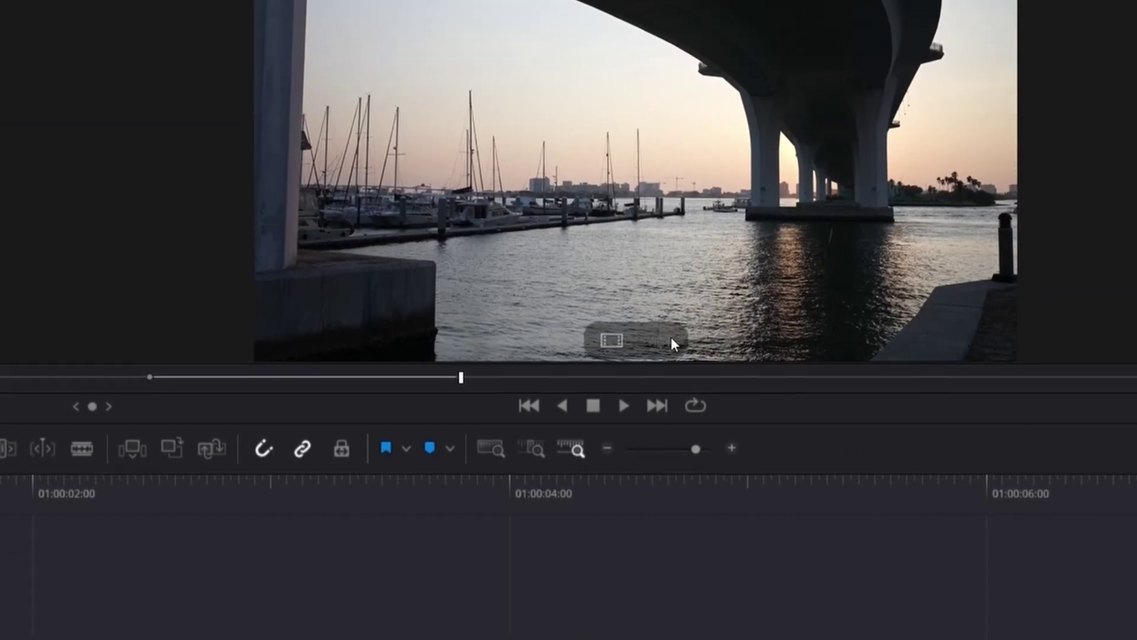
{"action": "left_click_drag", "start_coordinate": [674, 473], "coordinate": [329, 453]}
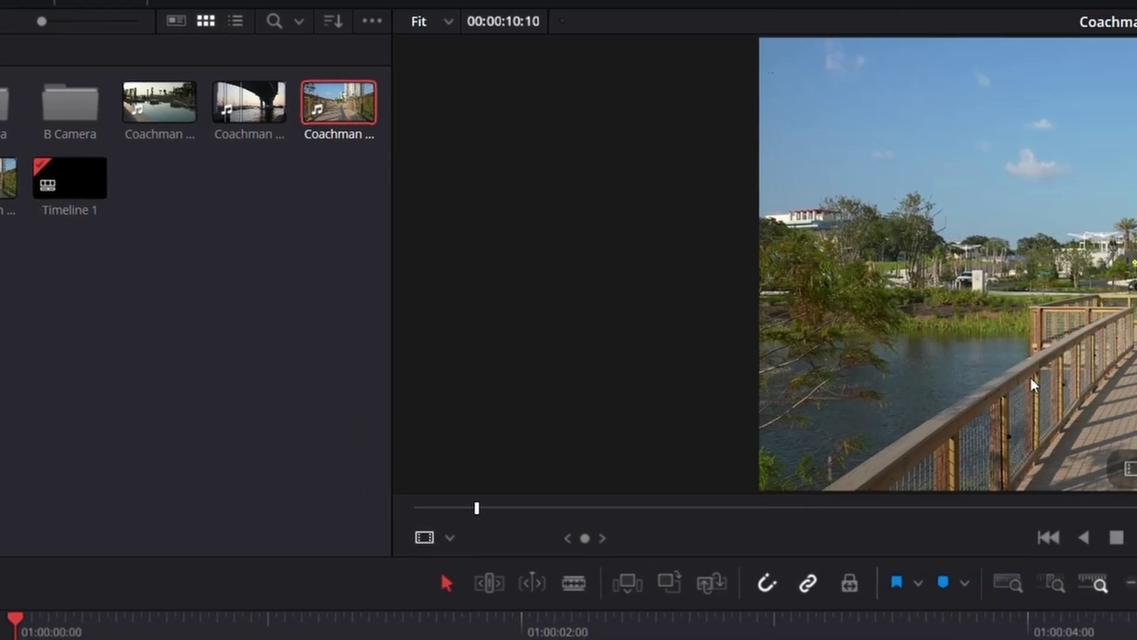
Step: Drop Coachman Park 3.mov's video only at the timeline start, then delete that clip
{"action": "mouse_move", "coordinate": [806, 384]}
{"action": "left_click_drag", "start_coordinate": [812, 384], "coordinate": [0, 639]}
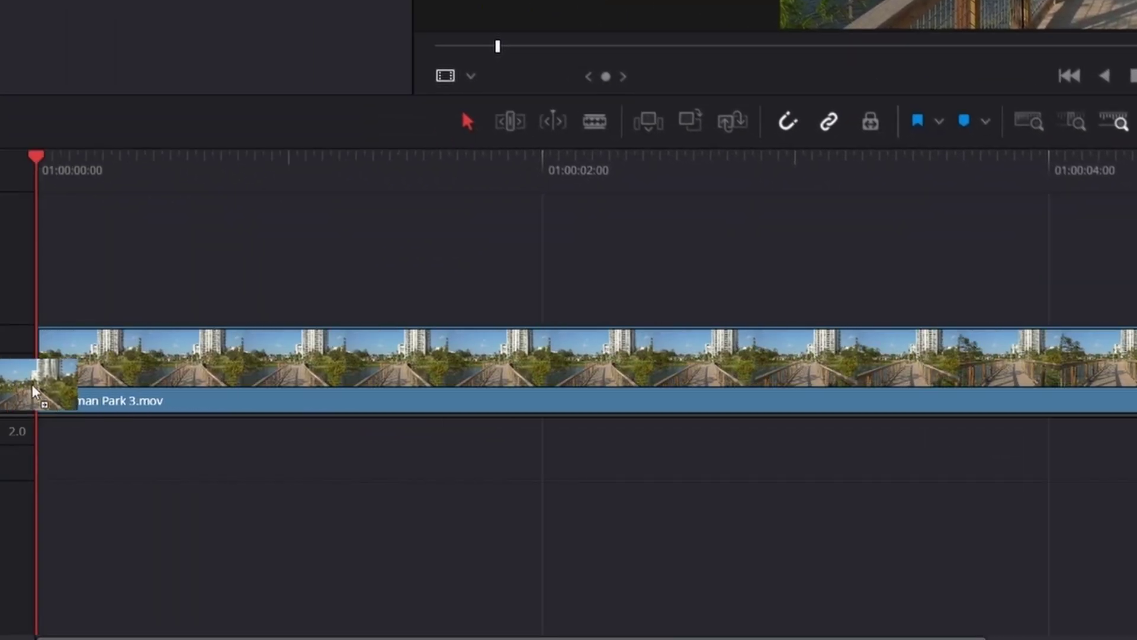
{"action": "left_click_drag", "start_coordinate": [32, 385], "coordinate": [32, 385]}
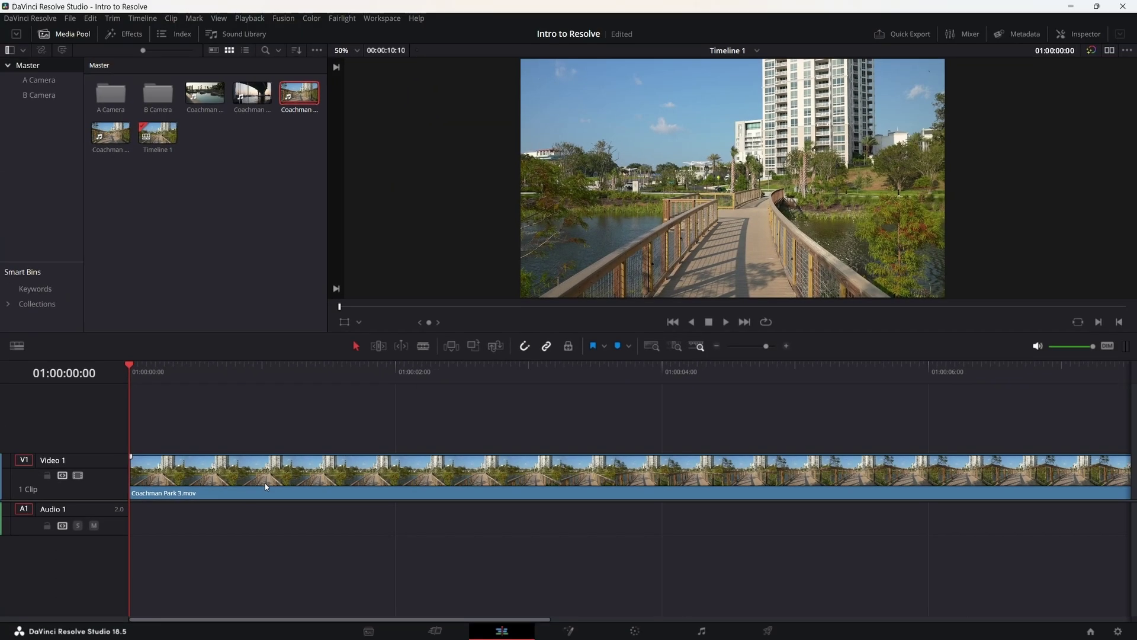
{"action": "left_click", "coordinate": [266, 486]}
{"action": "left_click", "coordinate": [718, 346]}
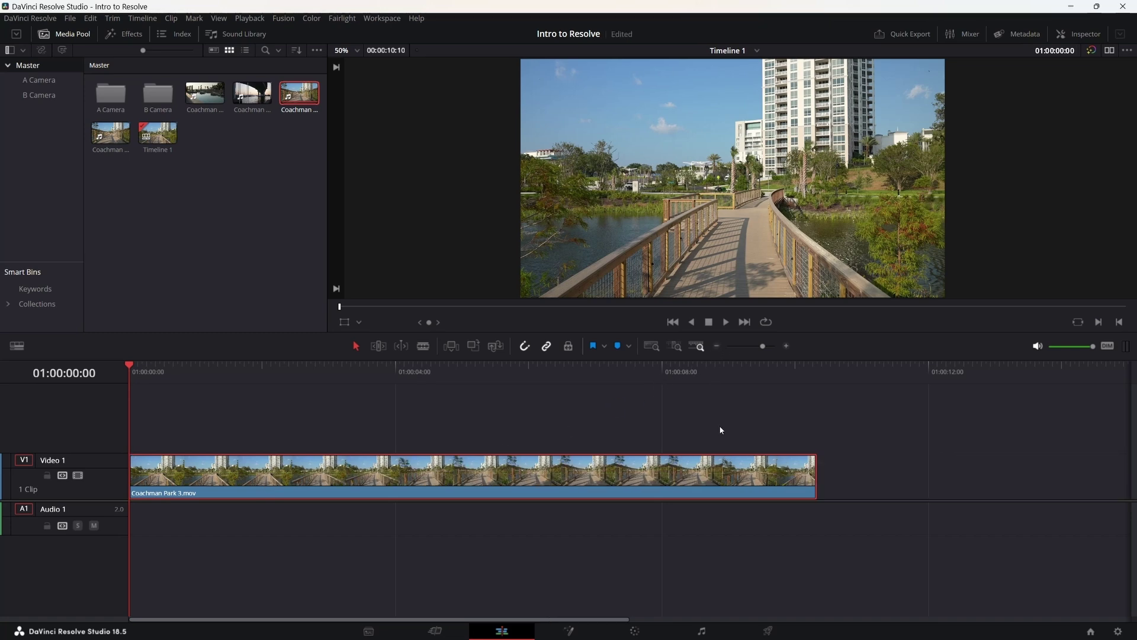
{"action": "key", "text": "Delete"}
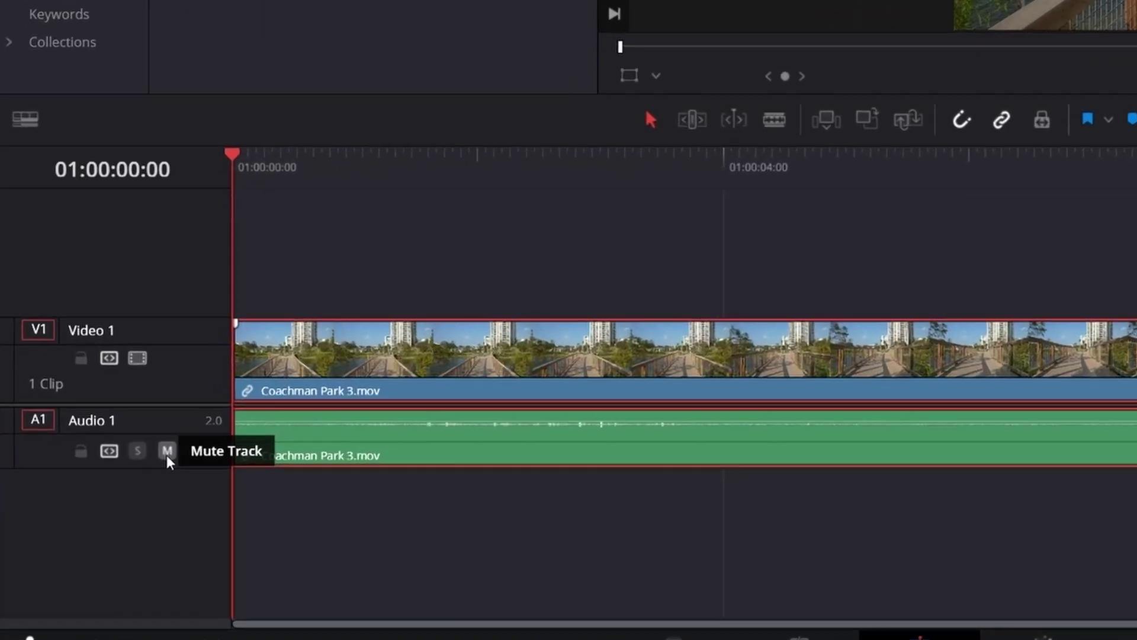
Step: Mute Audio 1 and drop Coachman Park 3.mov's audio onto a new Audio 2 track
{"action": "left_click", "coordinate": [110, 518]}
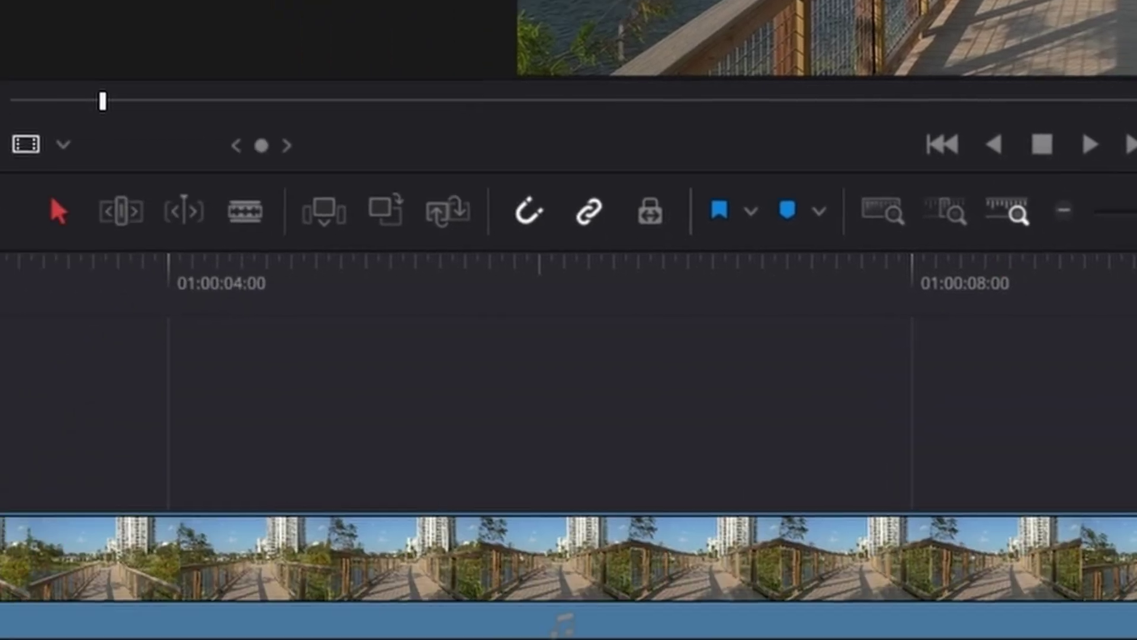
{"action": "left_click_drag", "start_coordinate": [217, 639], "coordinate": [66, 639]}
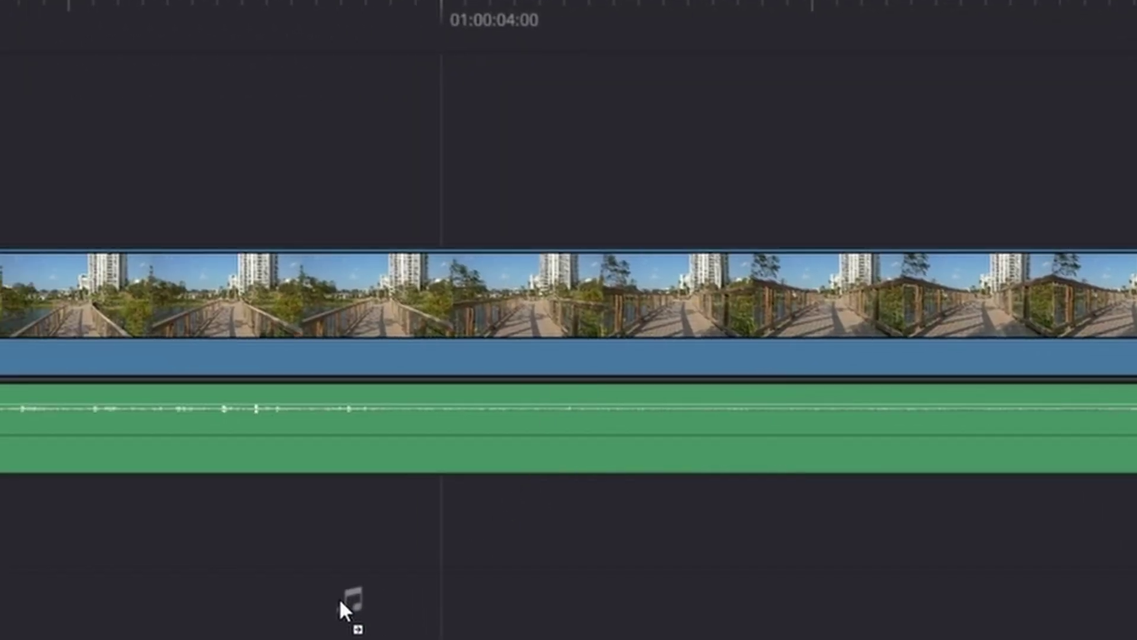
{"action": "left_click_drag", "start_coordinate": [207, 539], "coordinate": [209, 540]}
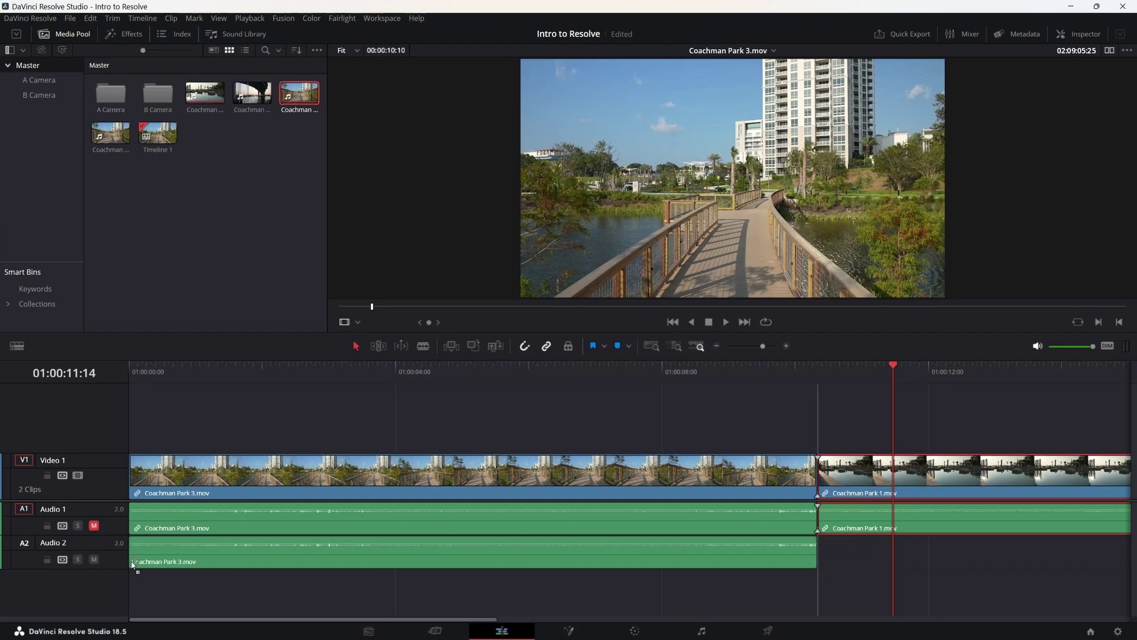
{"action": "left_click", "coordinate": [195, 563]}
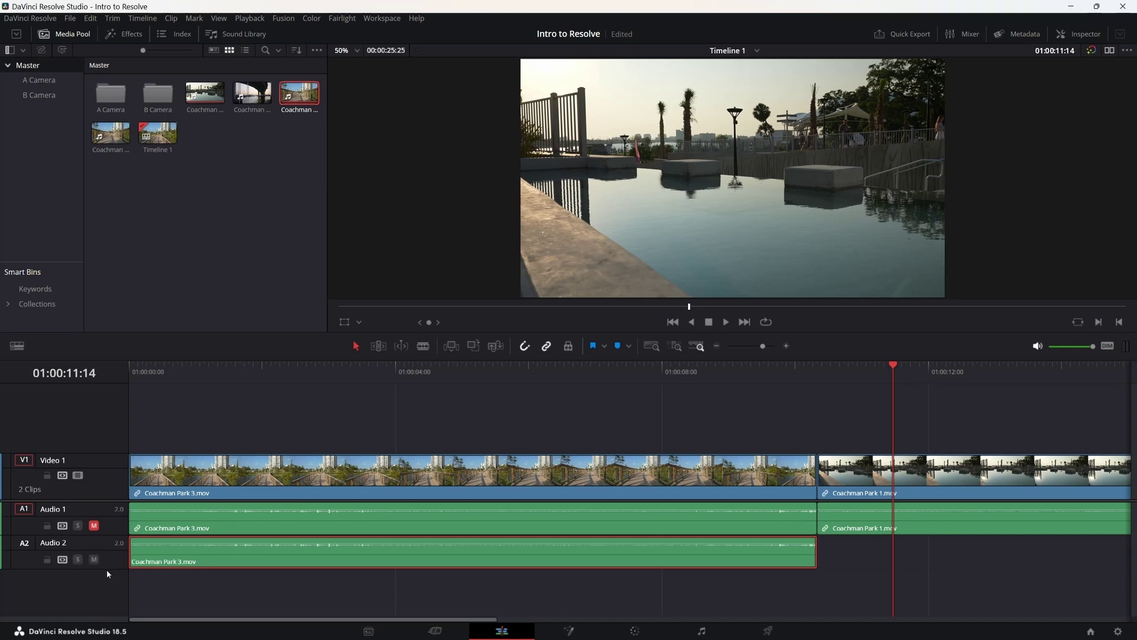
Step: Undo the Audio 2 clip, set Coachman Park 3.mov's volume to -100 in the Inspector, and save
{"action": "key", "text": "ctrl+z"}
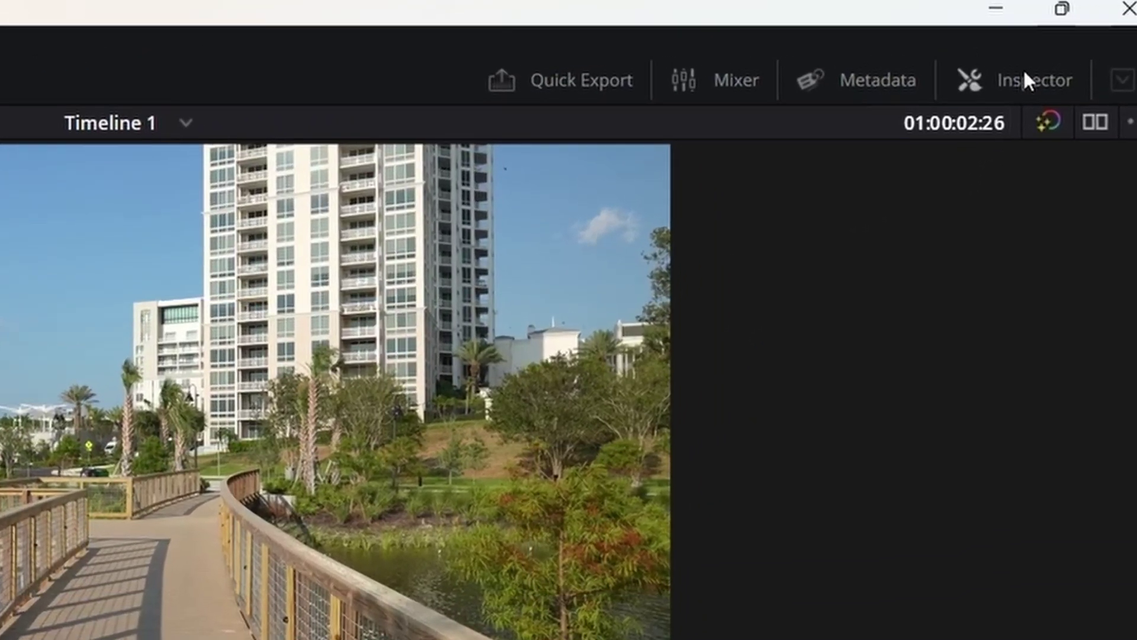
{"action": "left_click", "coordinate": [1078, 34]}
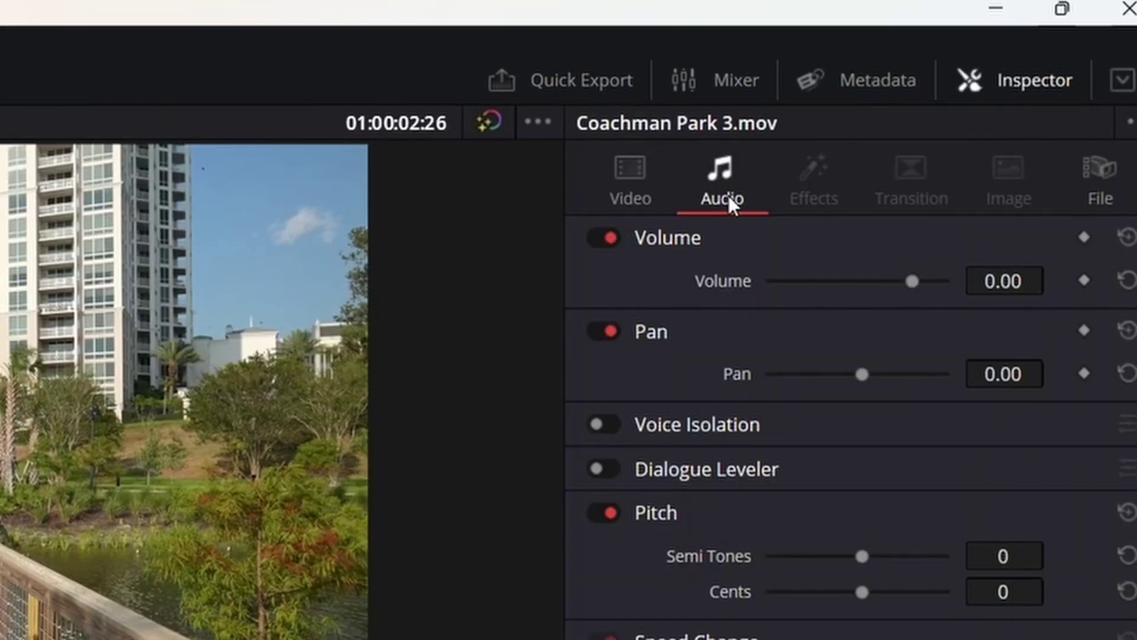
{"action": "left_click_drag", "start_coordinate": [904, 276], "coordinate": [608, 288]}
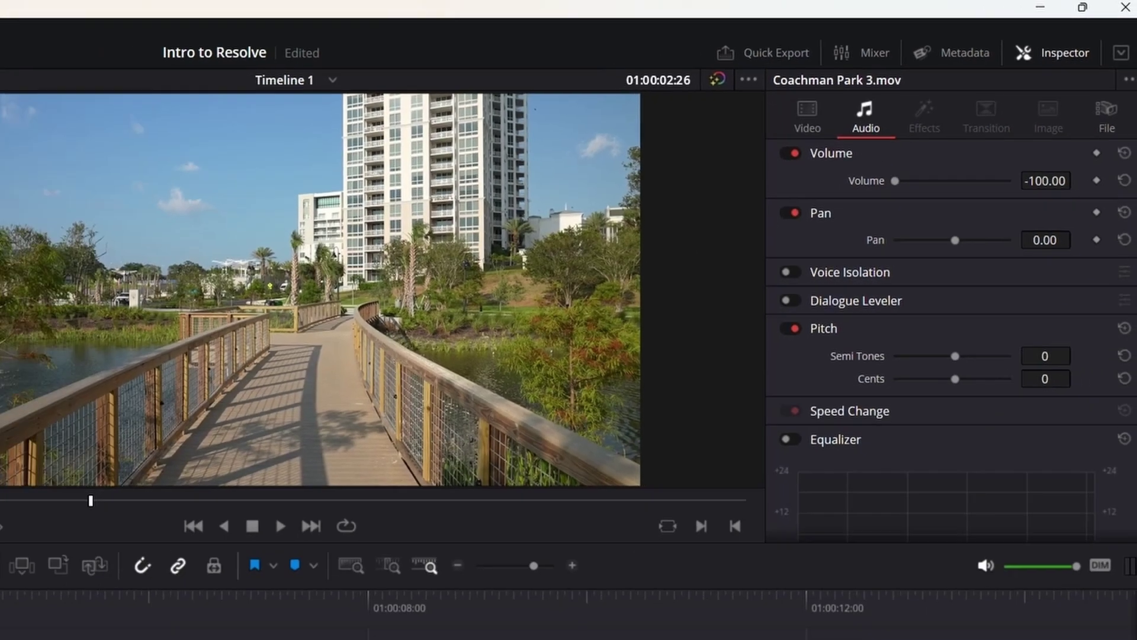
{"action": "key", "text": "space"}
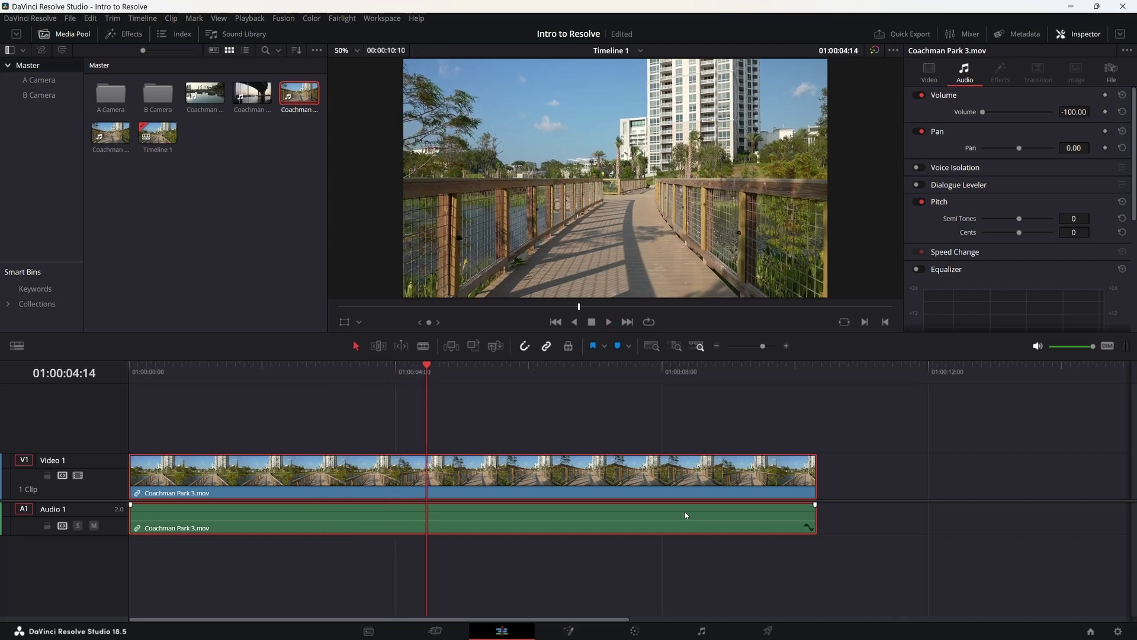
{"action": "key", "text": "ctrl+s"}
Step: Reset the clip volume to 0 and unlink Coachman Park 3.mov's video from its audio
{"action": "left_click", "coordinate": [1122, 111]}
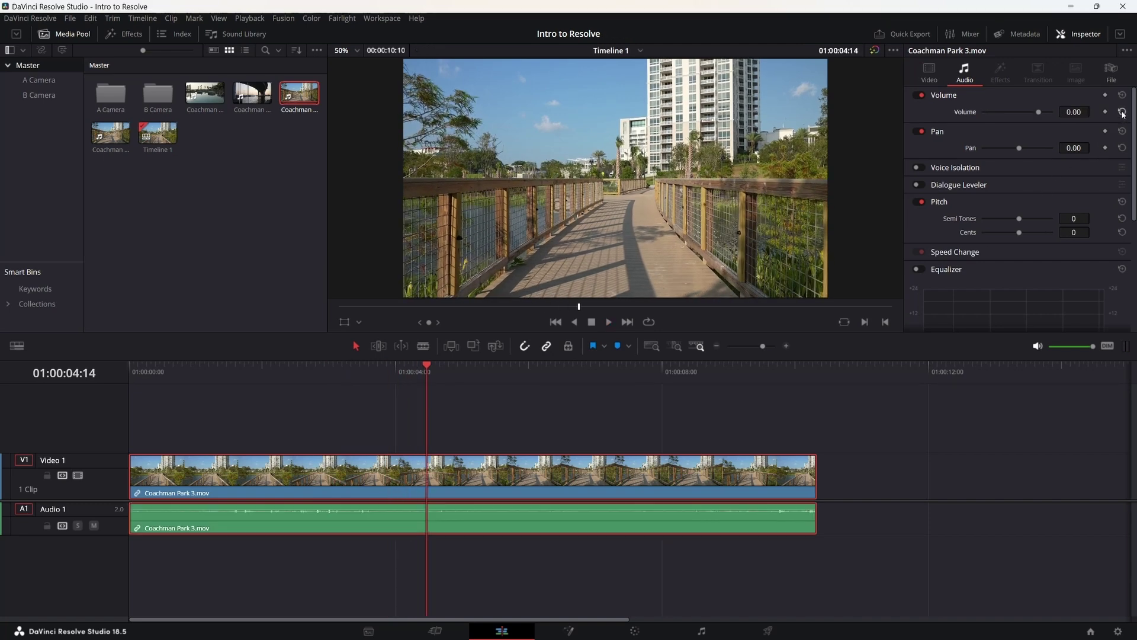
{"action": "left_click", "coordinate": [1083, 34]}
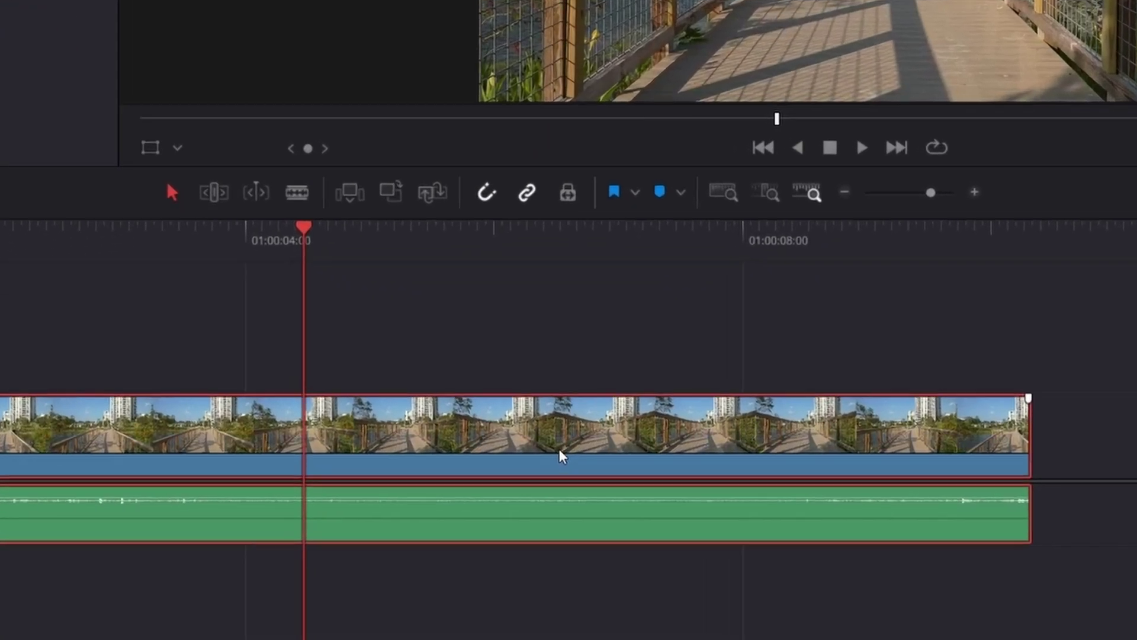
{"action": "right_click", "coordinate": [559, 449]}
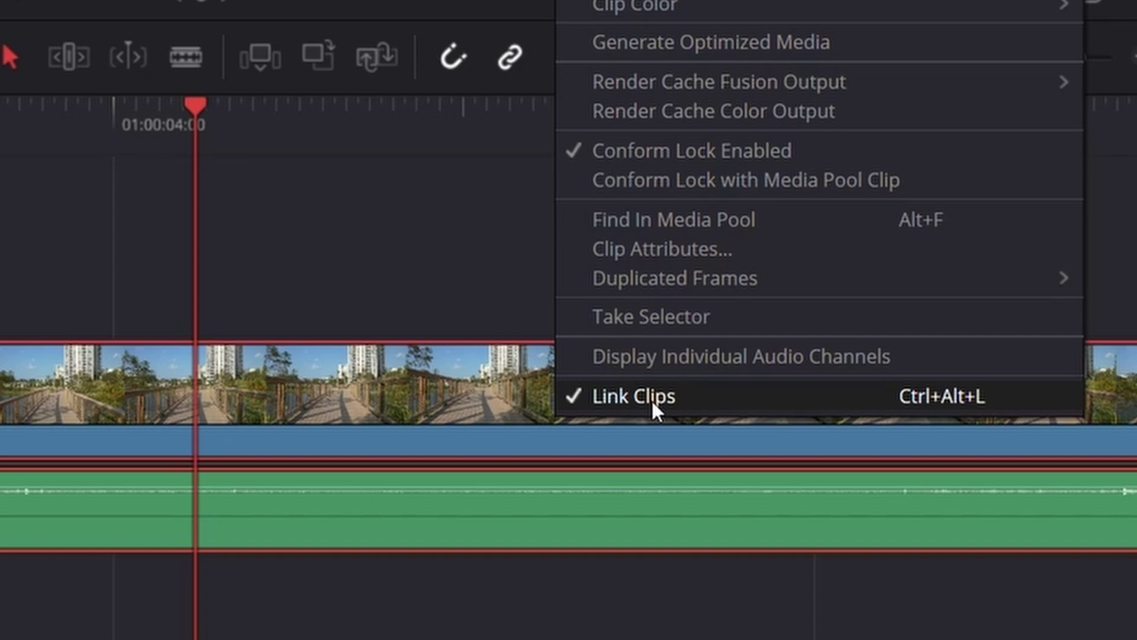
{"action": "left_click", "coordinate": [652, 399]}
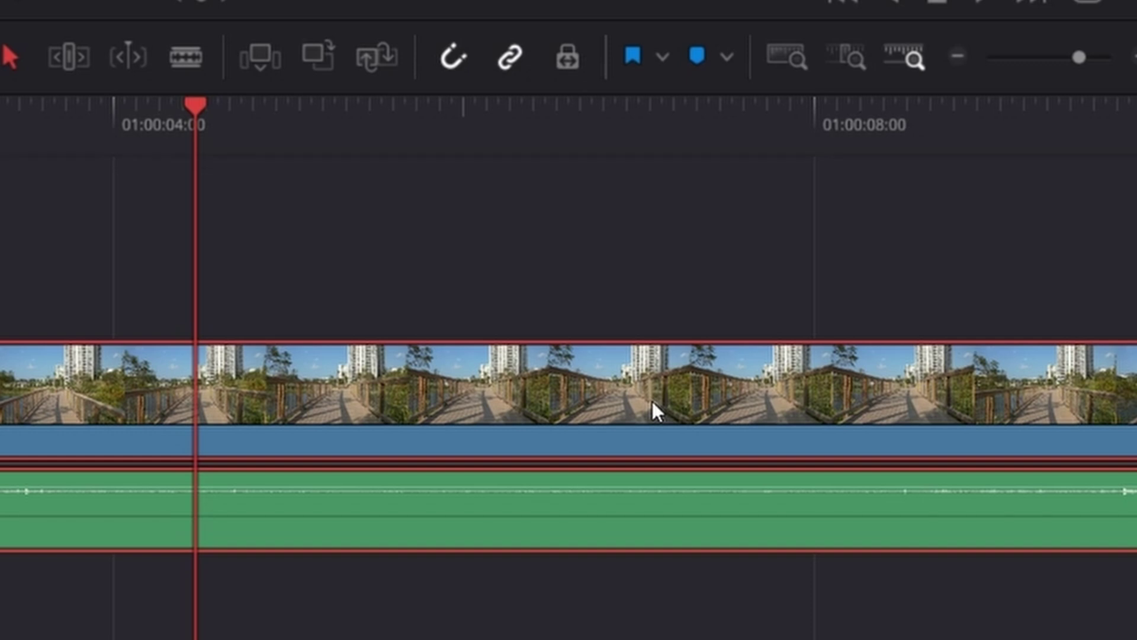
Step: Test deleting only the audio clip, then undo the deletion
{"action": "left_click", "coordinate": [652, 400], "text": "ctrl"}
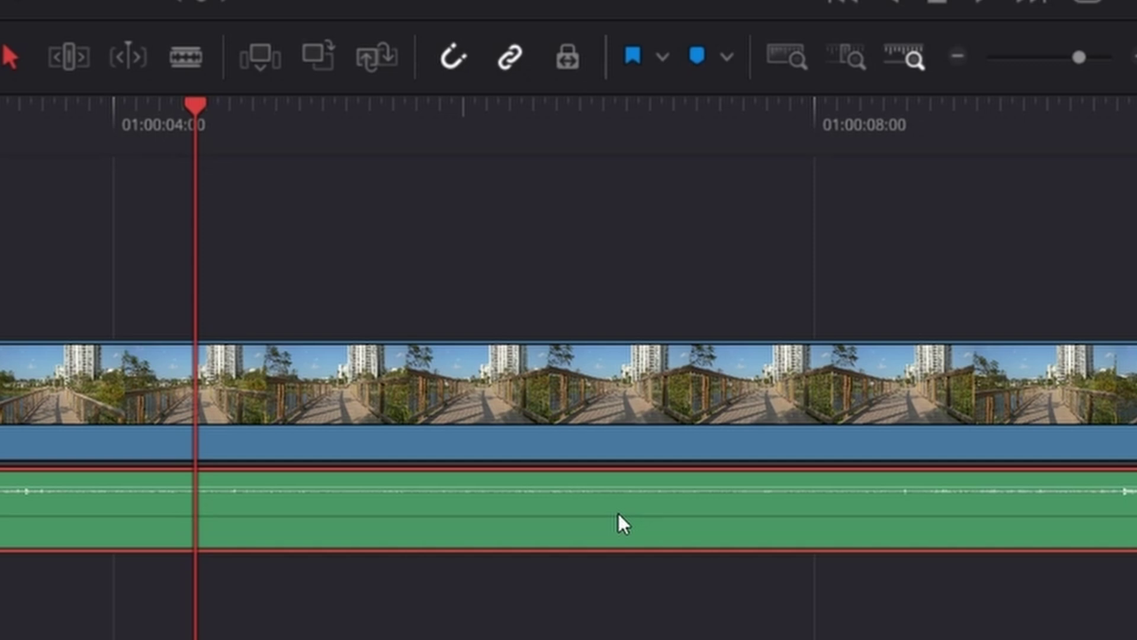
{"action": "key", "text": "Delete"}
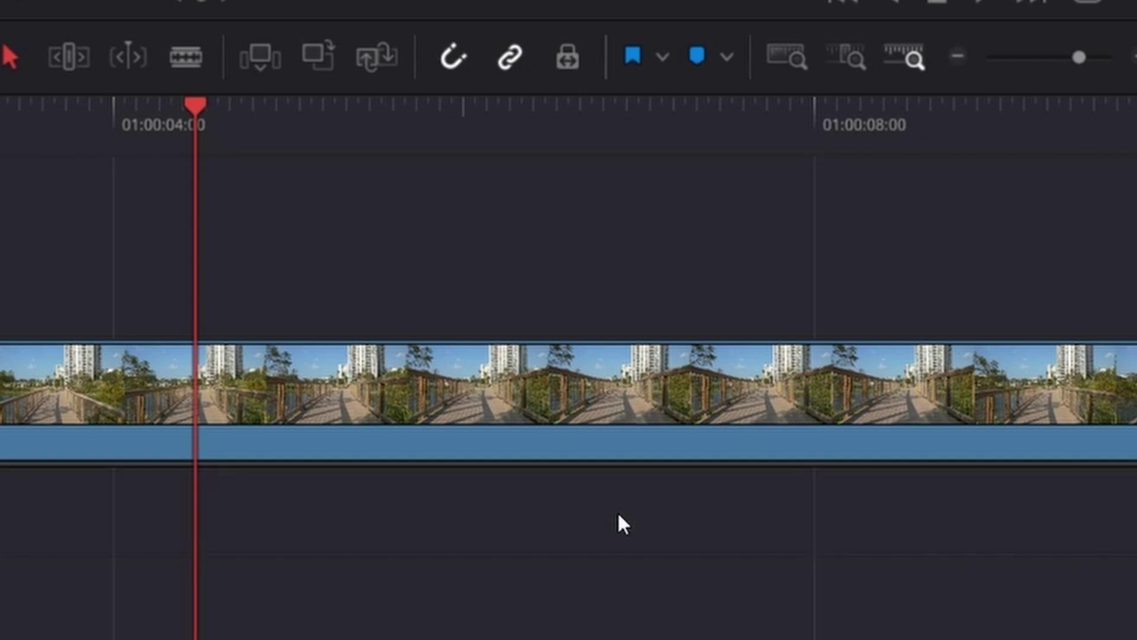
{"action": "key", "text": "ctrl+z"}
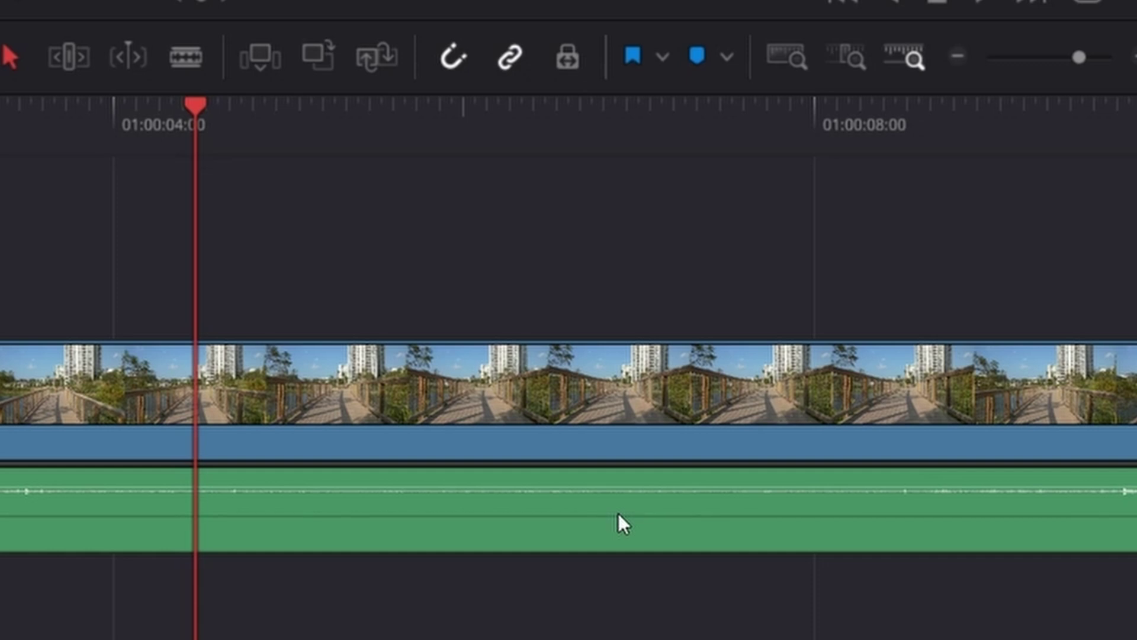
Step: Drag Coachman Park 3.mov's volume line down to -100 dB and check it in the Inspector
{"action": "left_click", "coordinate": [432, 419]}
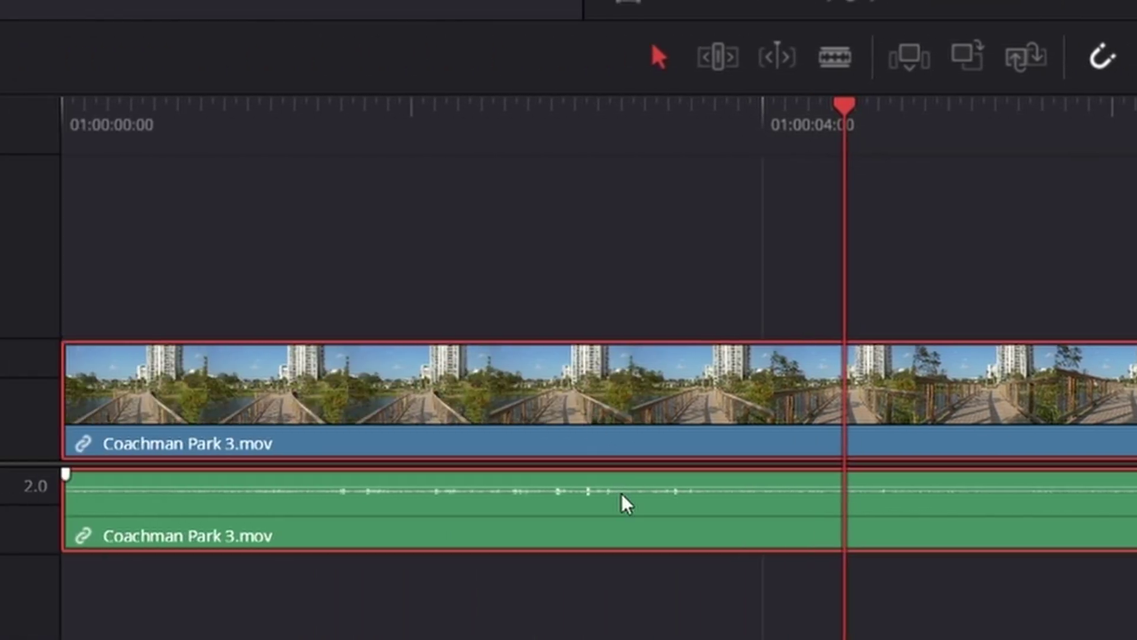
{"action": "mouse_move", "coordinate": [621, 485]}
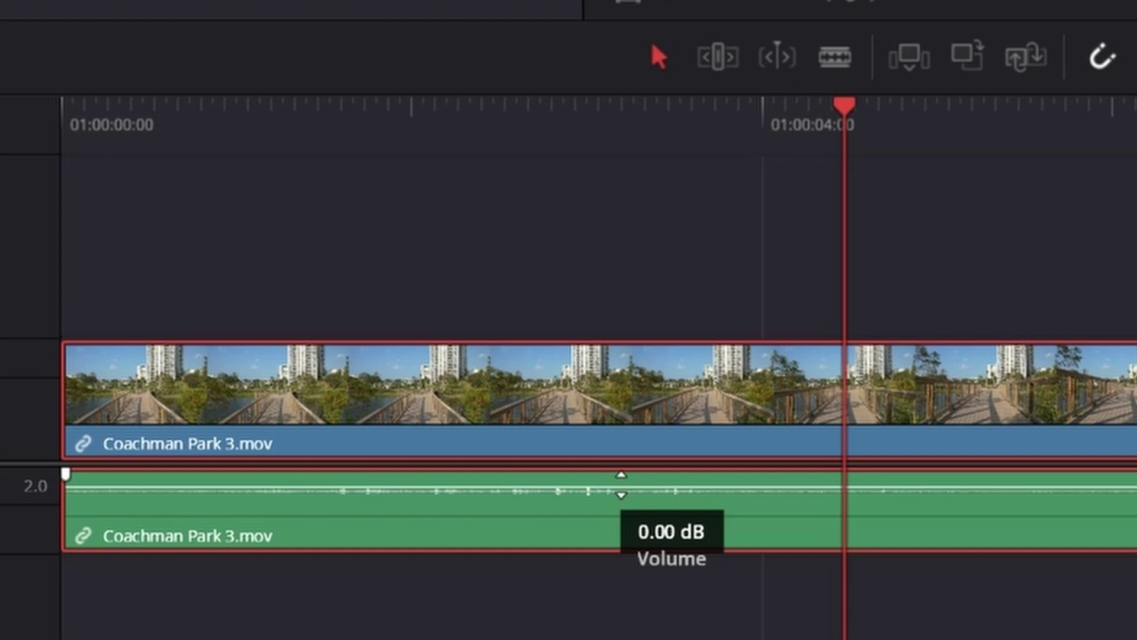
{"action": "left_click_drag", "start_coordinate": [621, 486], "coordinate": [619, 548]}
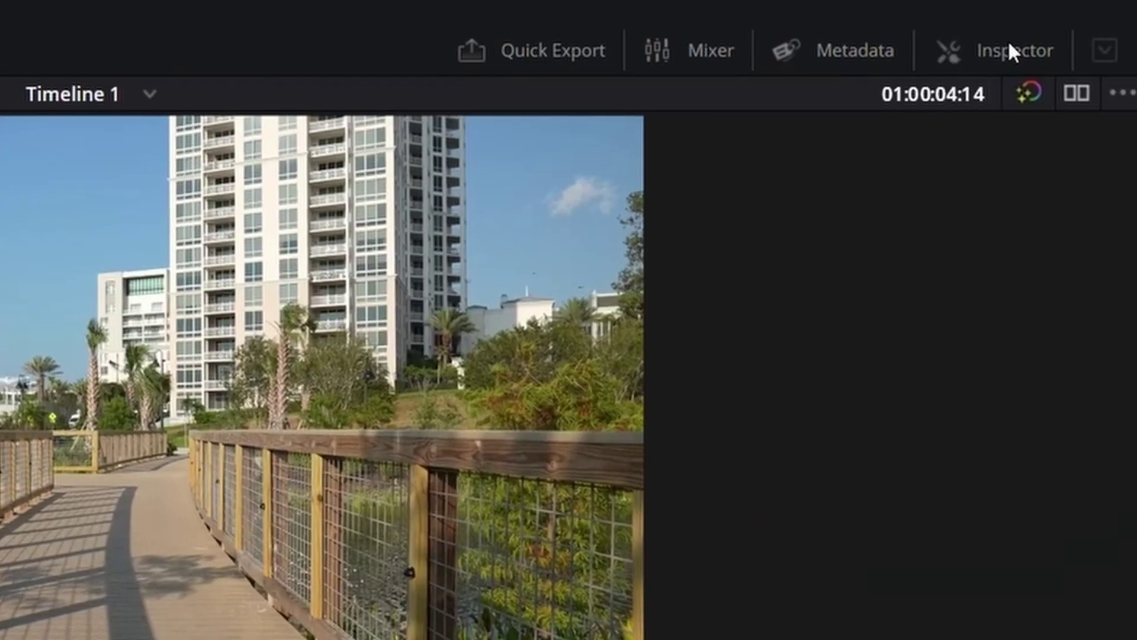
{"action": "left_click", "coordinate": [1008, 40]}
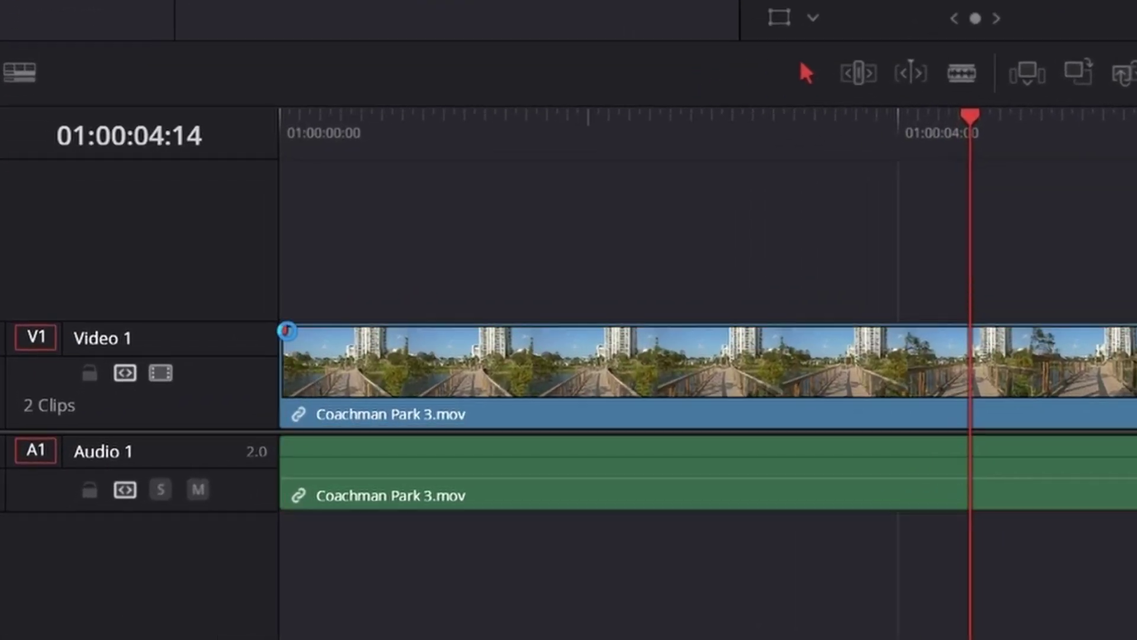
Step: Add a fade-in at the start of Coachman Park 3.mov, then scroll right toward its end
{"action": "left_click_drag", "start_coordinate": [287, 330], "coordinate": [327, 341]}
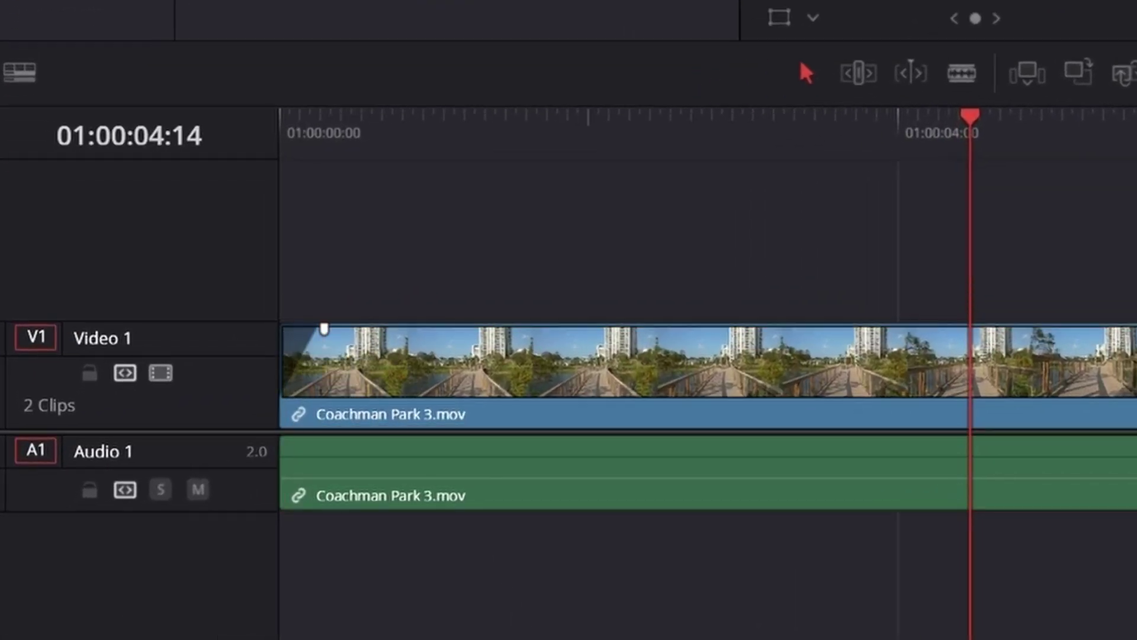
{"action": "scroll", "coordinate": [711, 367], "scroll_direction": "right", "scroll_amount": 10}
{"action": "scroll", "coordinate": [711, 367], "scroll_direction": "right", "scroll_amount": 5}
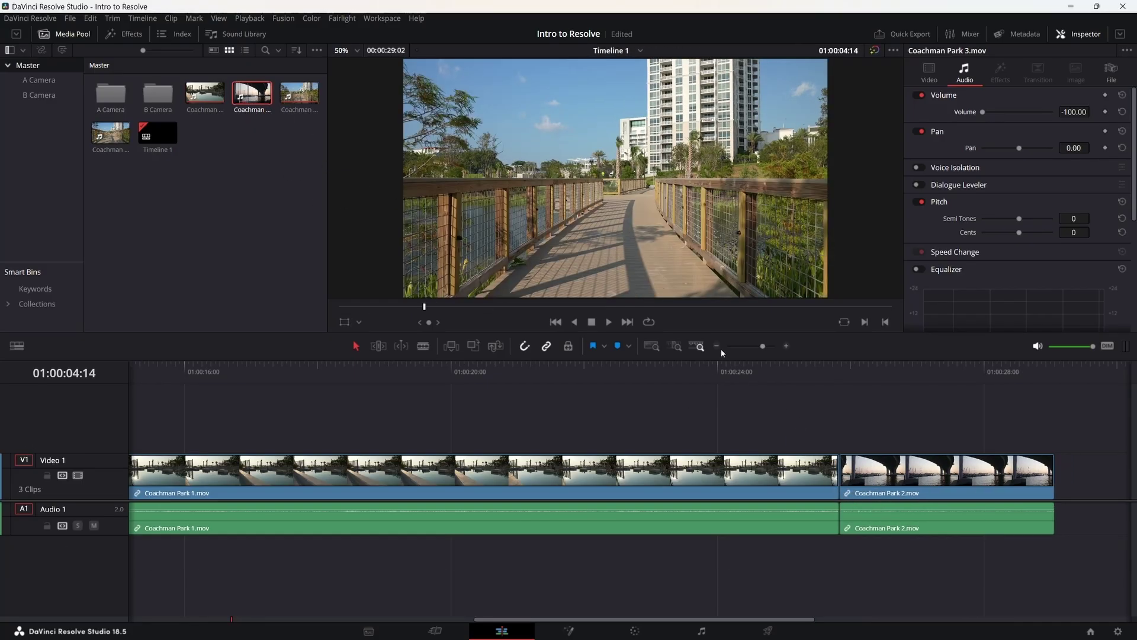
Step: Zoom the timeline out and drag Coachman Park 2.mov left to sit before Coachman Park 1.mov
{"action": "left_click", "coordinate": [718, 347]}
{"action": "left_click", "coordinate": [719, 347]}
{"action": "left_click", "coordinate": [576, 483]}
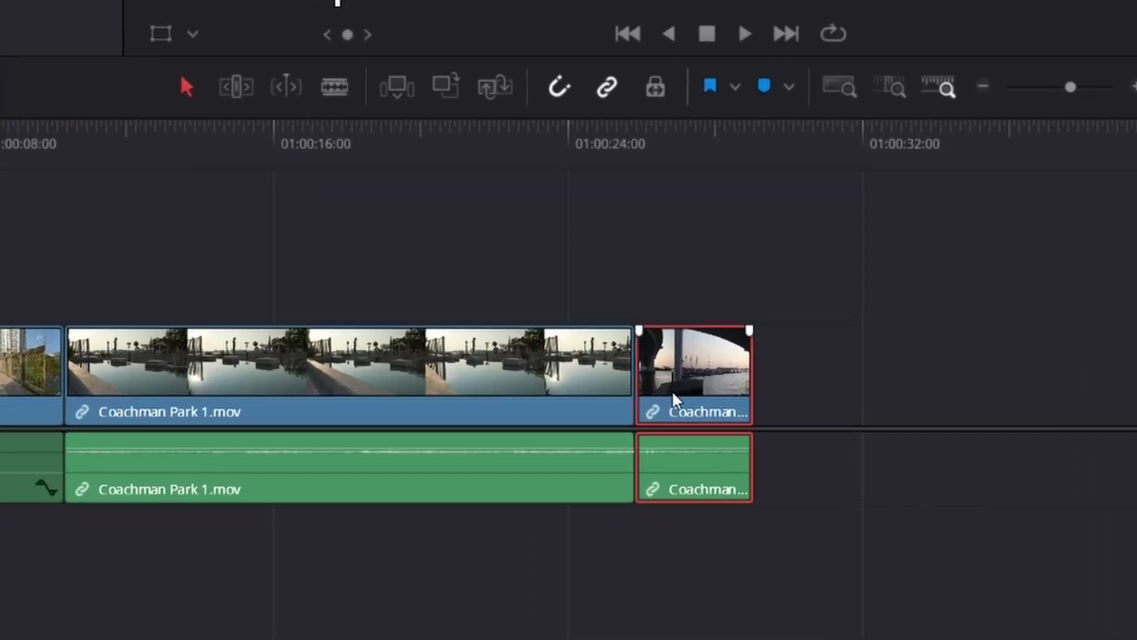
{"action": "left_click_drag", "start_coordinate": [672, 390], "coordinate": [97, 390]}
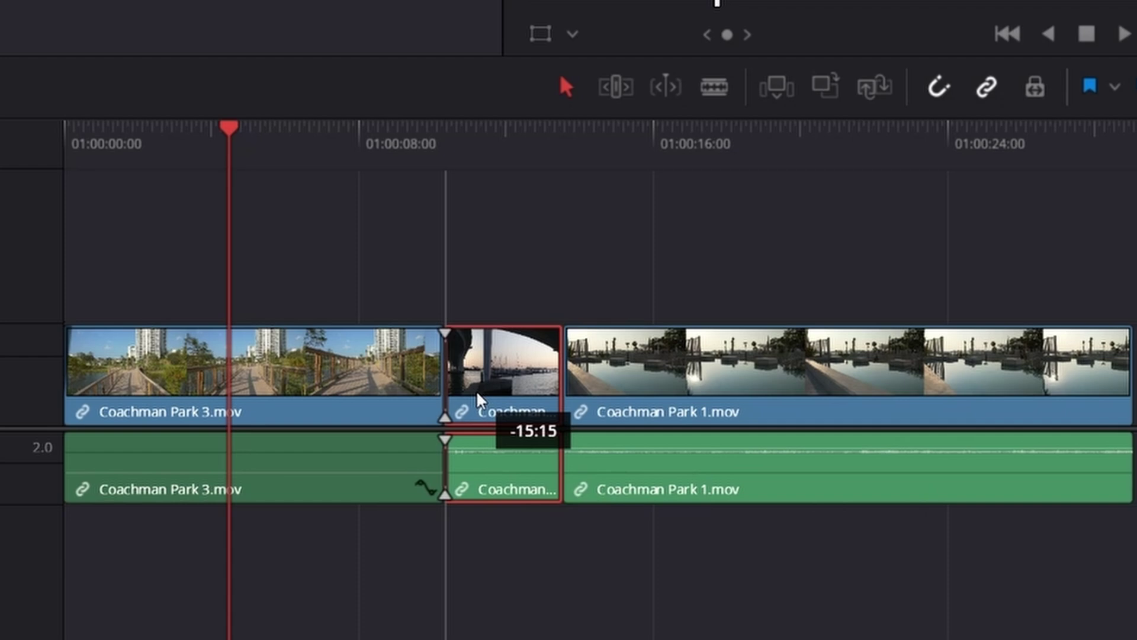
{"action": "left_click_drag", "start_coordinate": [477, 389], "coordinate": [476, 390]}
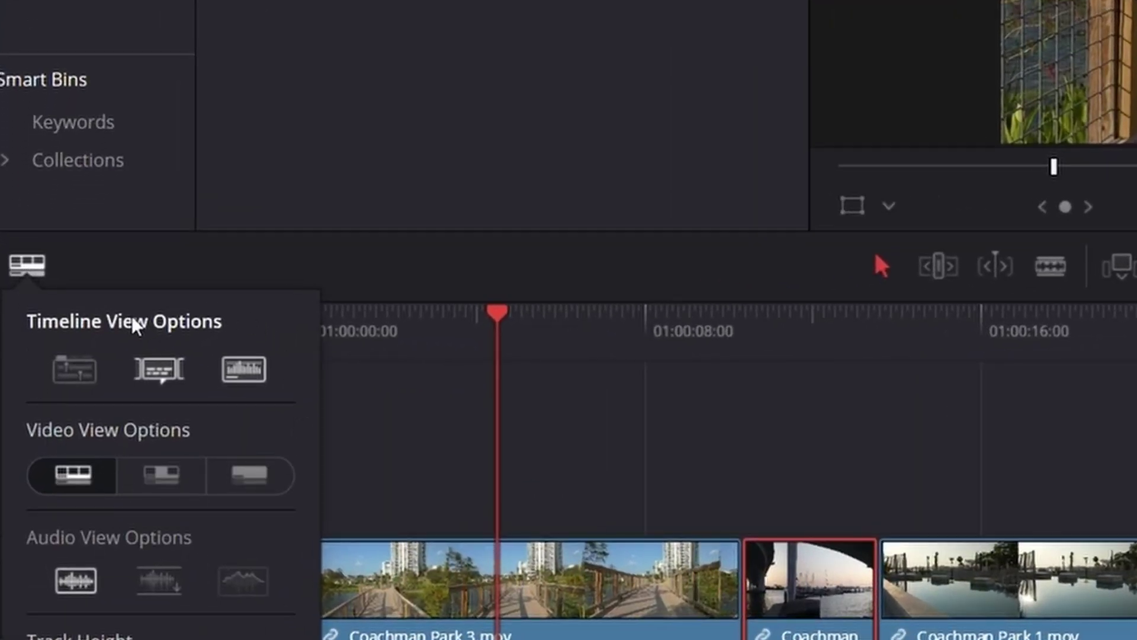
Step: Enable the Stacked Timelines option so Timeline 1 shows in its own tab row
{"action": "left_click", "coordinate": [67, 375]}
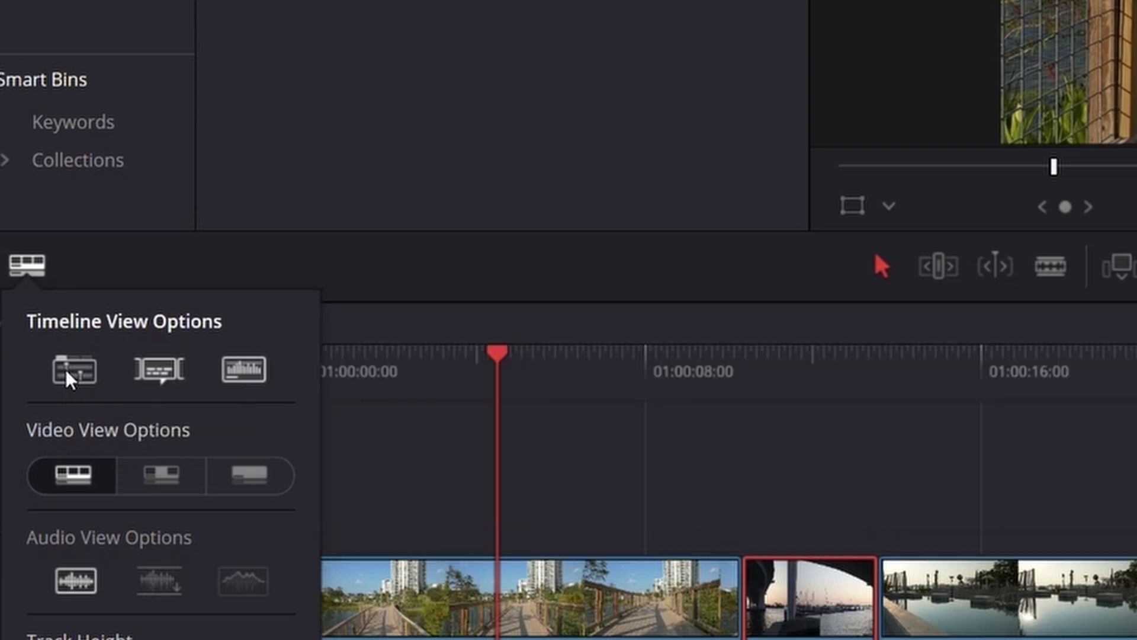